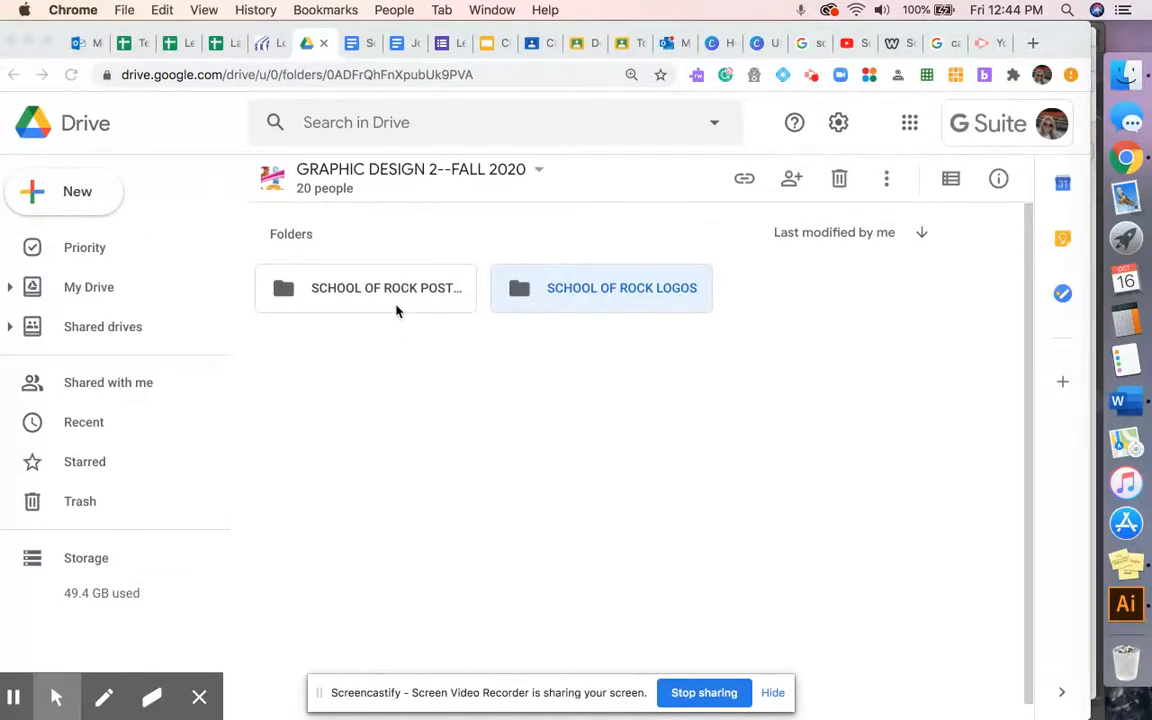
# Step: Open the SCHOOL OF ROCK LOGOS folder and download SOR_logo-horz-white.jpg.png
pyautogui.doubleClick(600, 298)
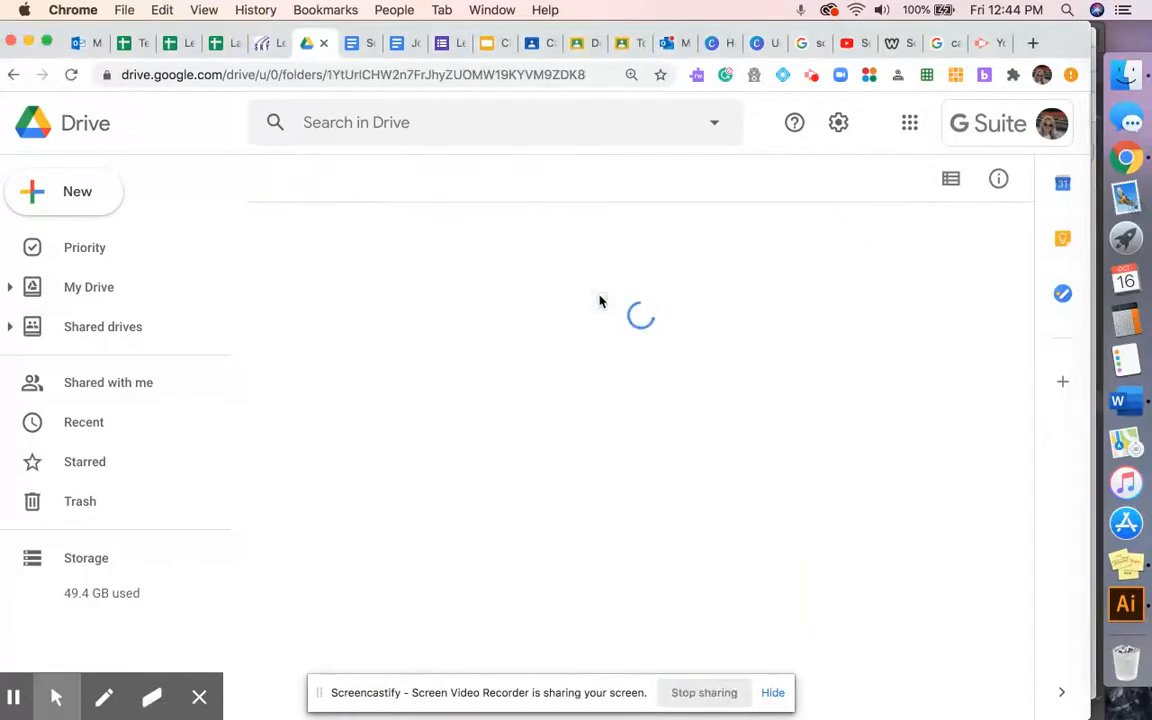
pyautogui.scroll(-3, 634, 418)
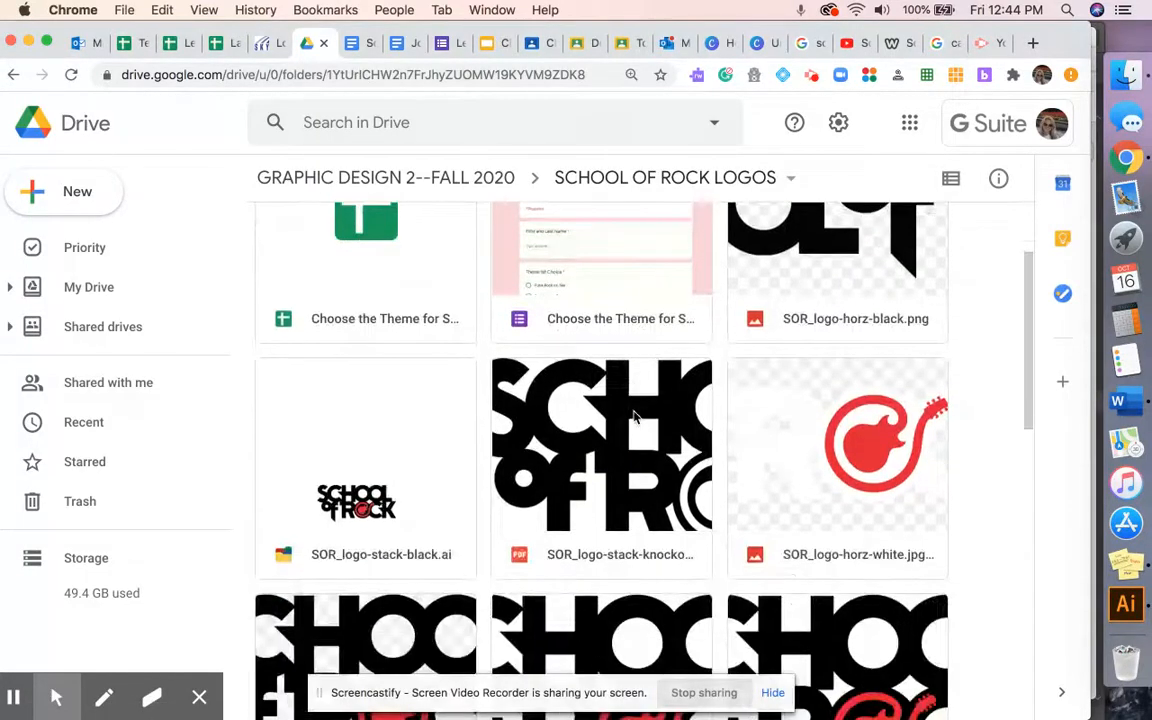
pyautogui.scroll(-1, 634, 418)
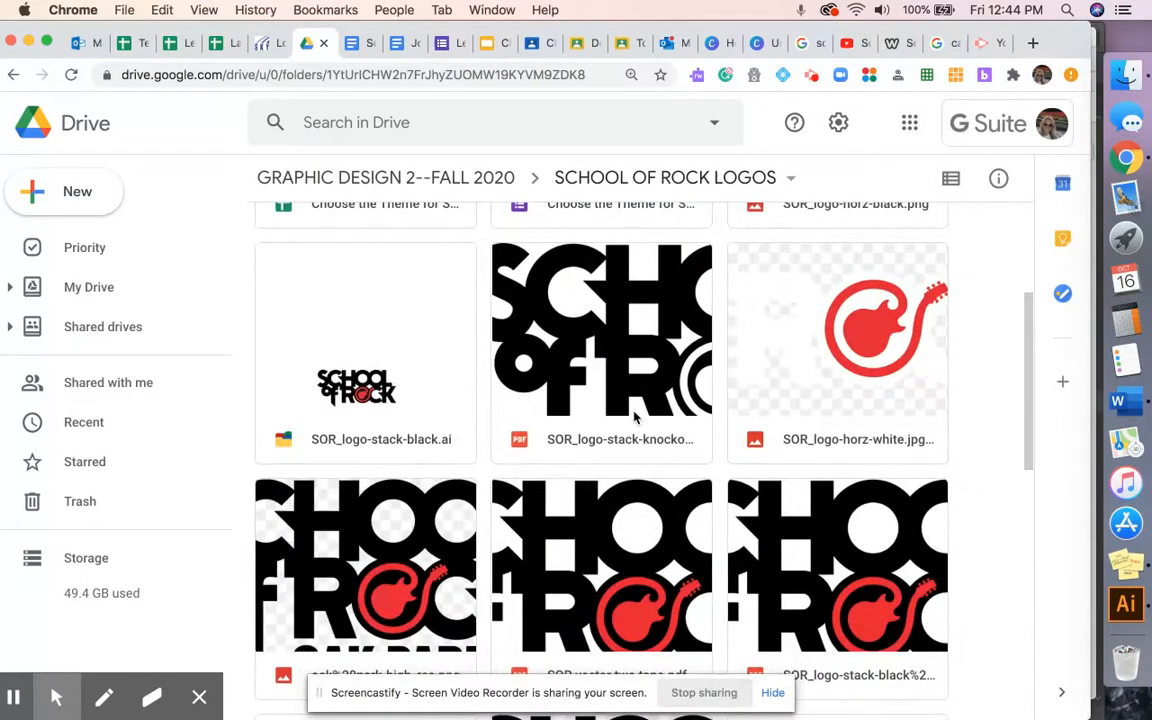
pyautogui.click(811, 351)
pyautogui.doubleClick(811, 351)
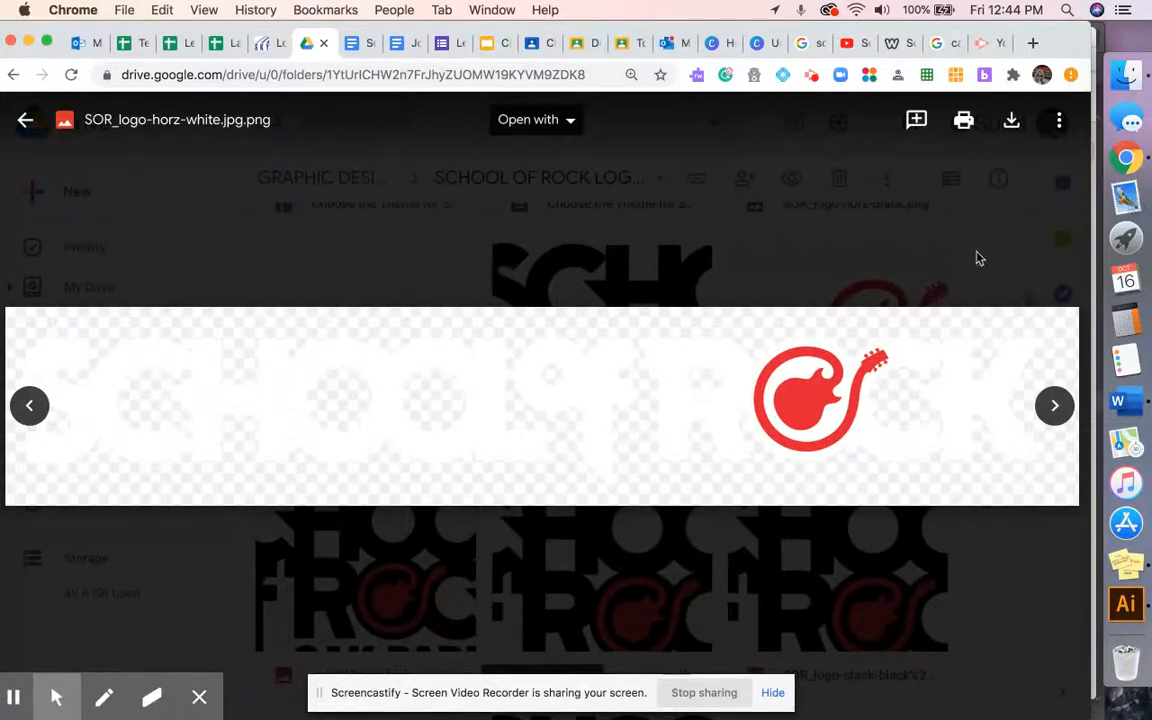
pyautogui.click(1011, 122)
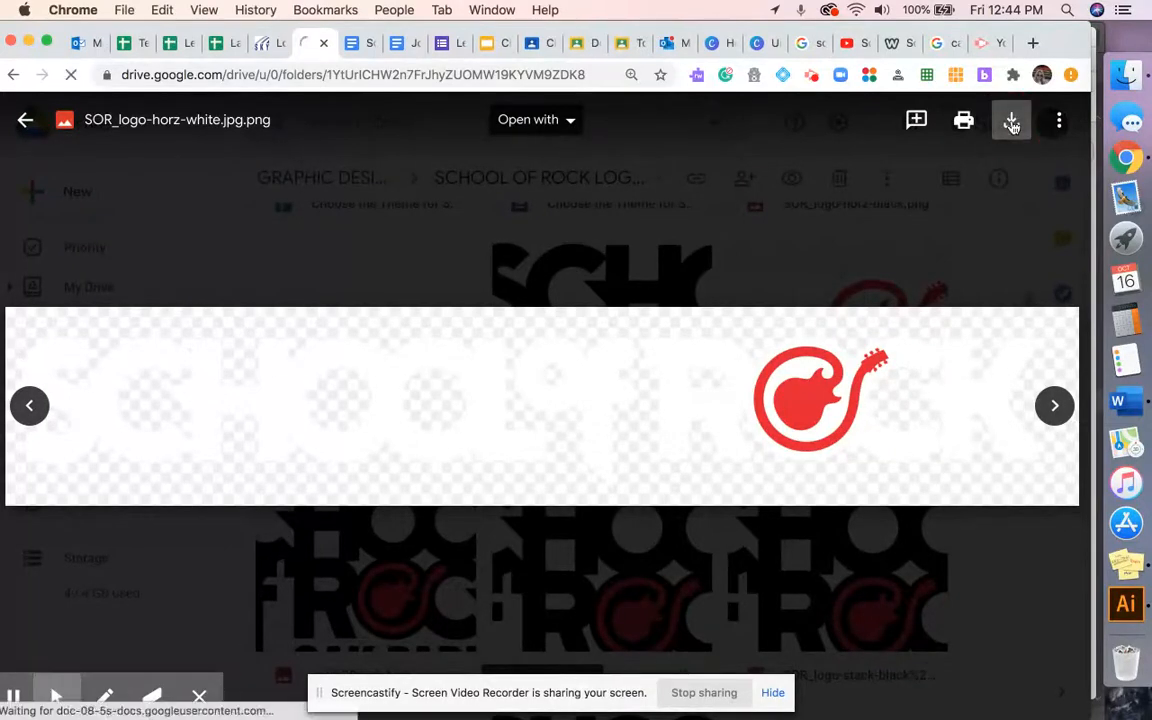
# Step: Preview the next logo files in the folder one after another, through to SOR_logo-stack-black.jpg
pyautogui.click(1054, 389)
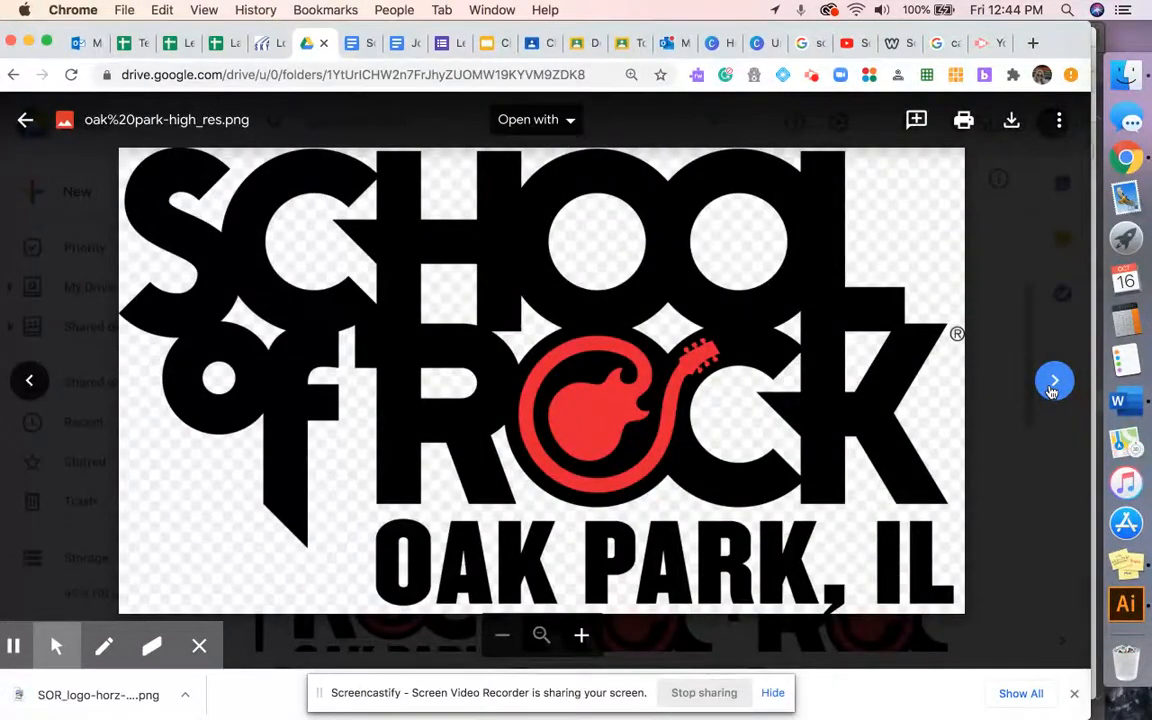
pyautogui.click(1053, 386)
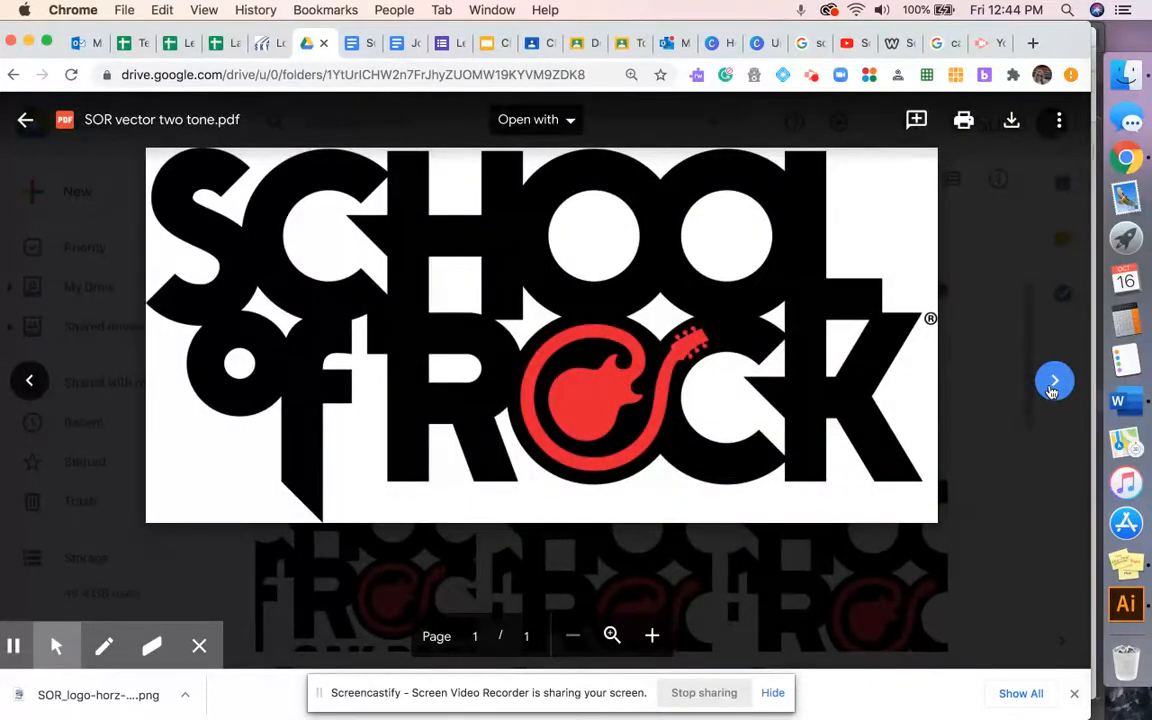
pyautogui.click(1053, 387)
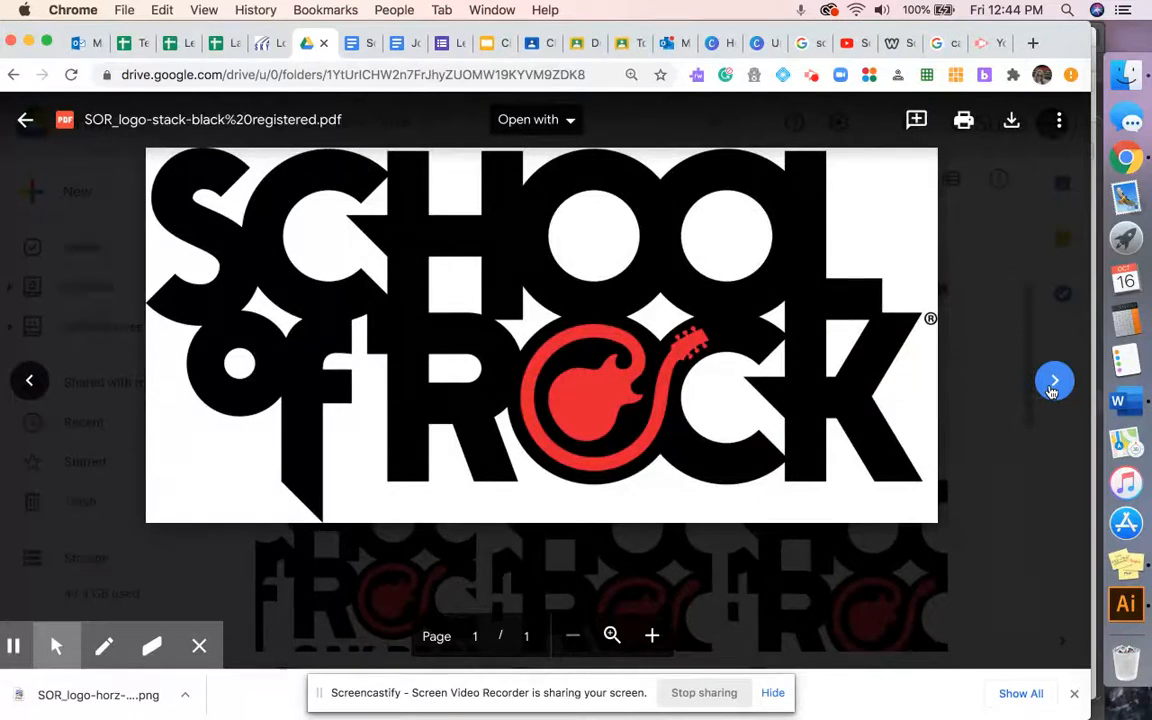
pyautogui.click(1053, 387)
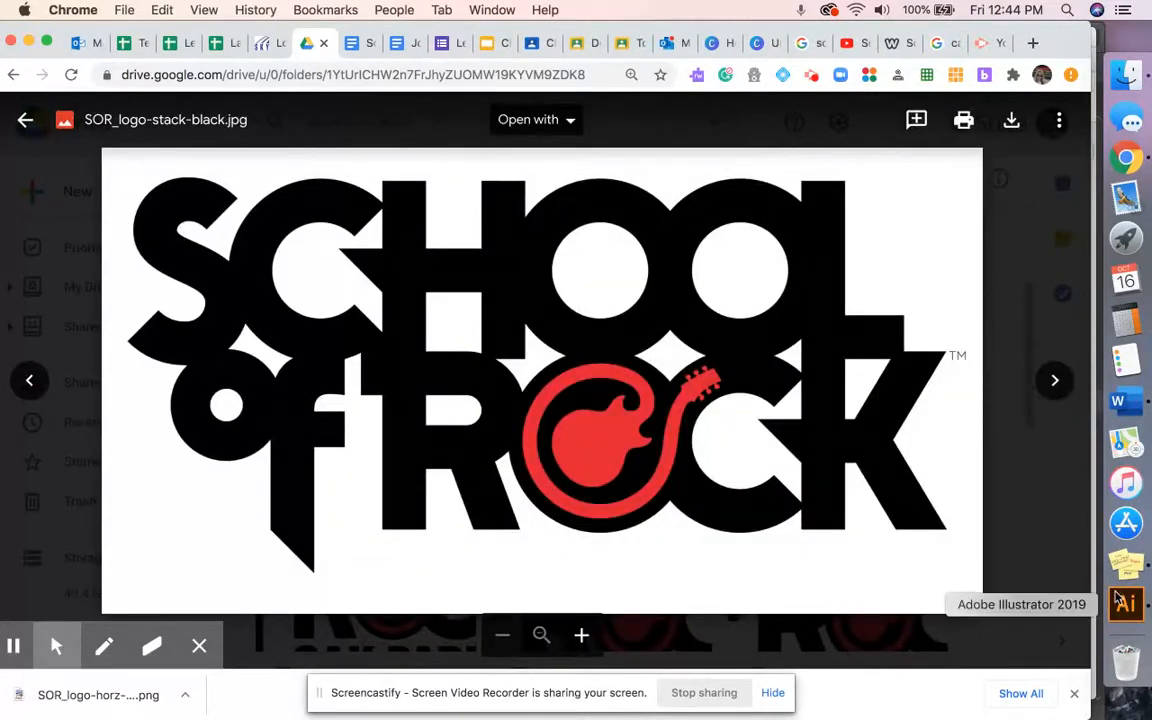
# Step: Switch to Illustrator and place SOR_logo-horz-white.jpg.png from the Downloads folder on the canvas below the flame image
pyautogui.click(1126, 604)
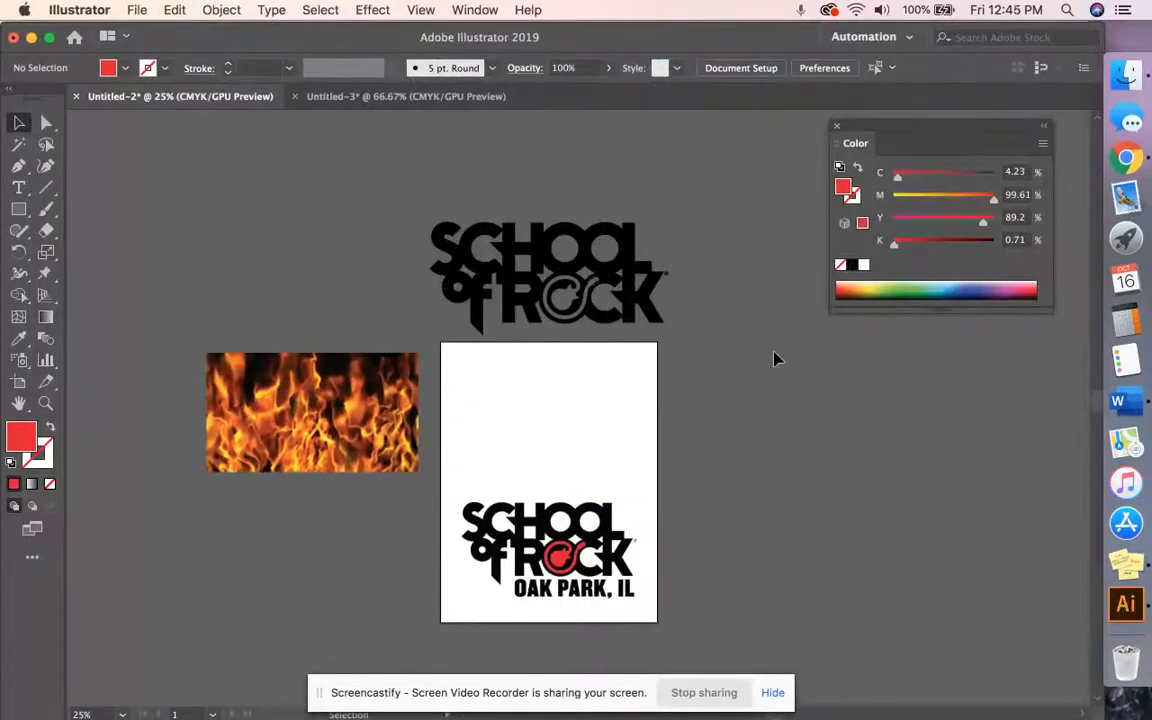
pyautogui.click(1119, 82)
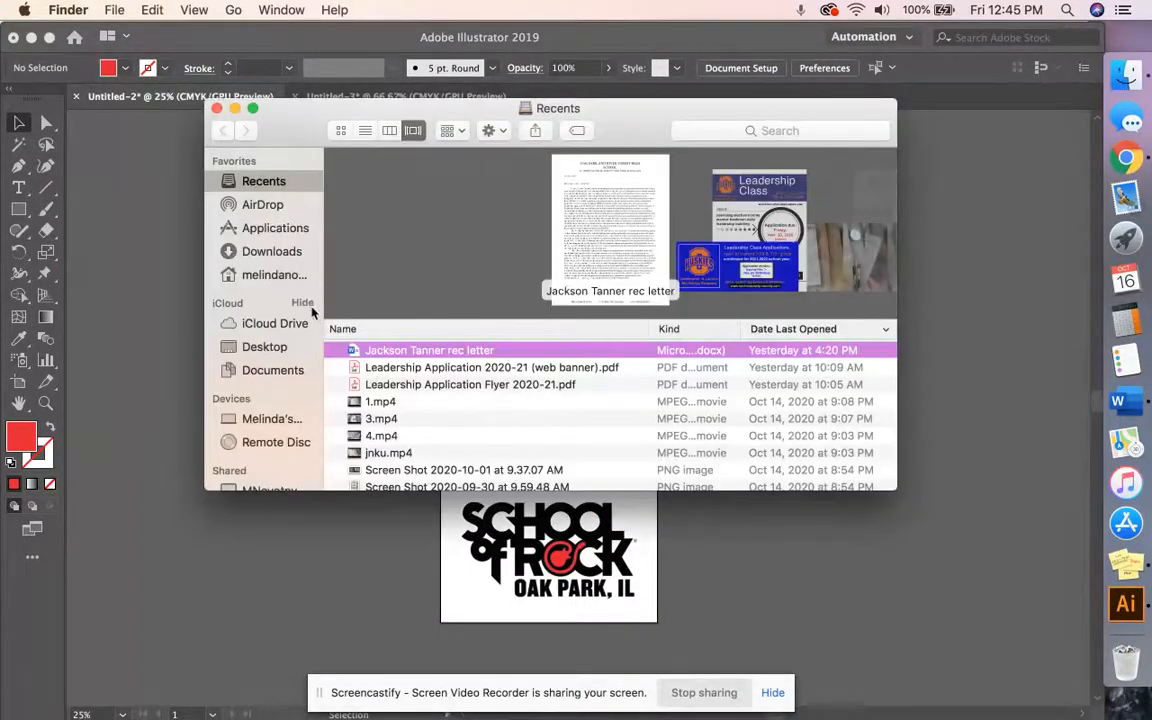
pyautogui.click(257, 254)
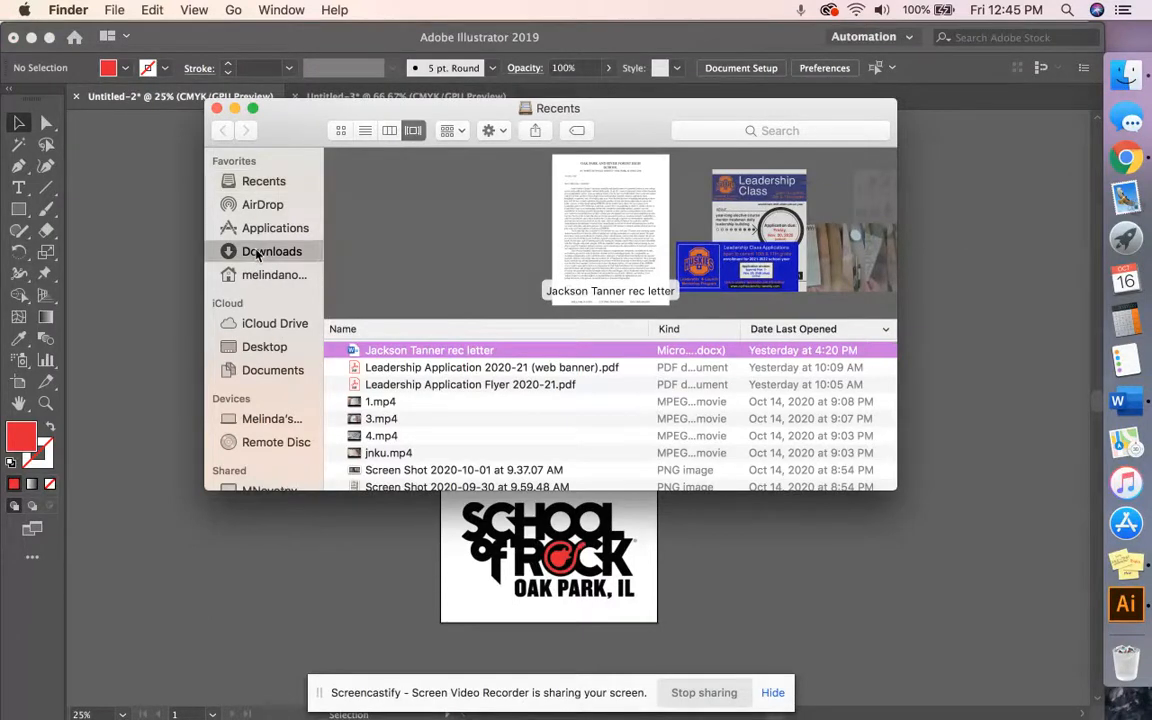
pyautogui.moveTo(301, 121); pyautogui.dragTo(630, 150)
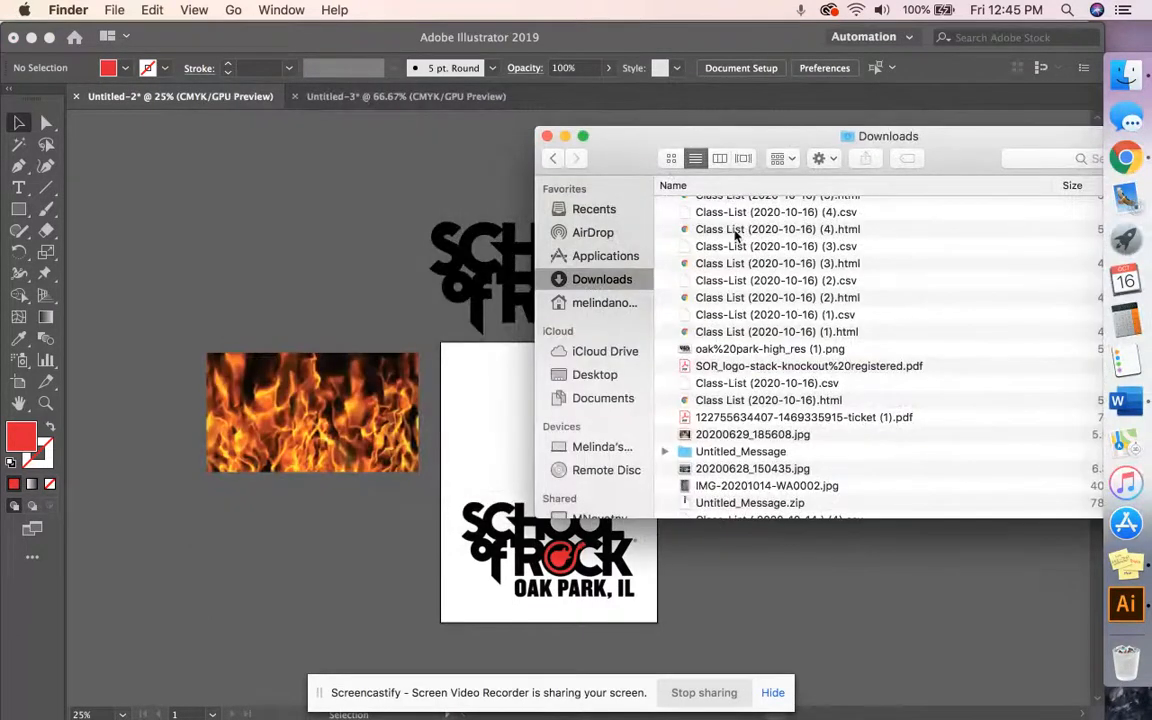
pyautogui.scroll(-2, 735, 235)
pyautogui.moveTo(712, 211); pyautogui.dragTo(255, 566)
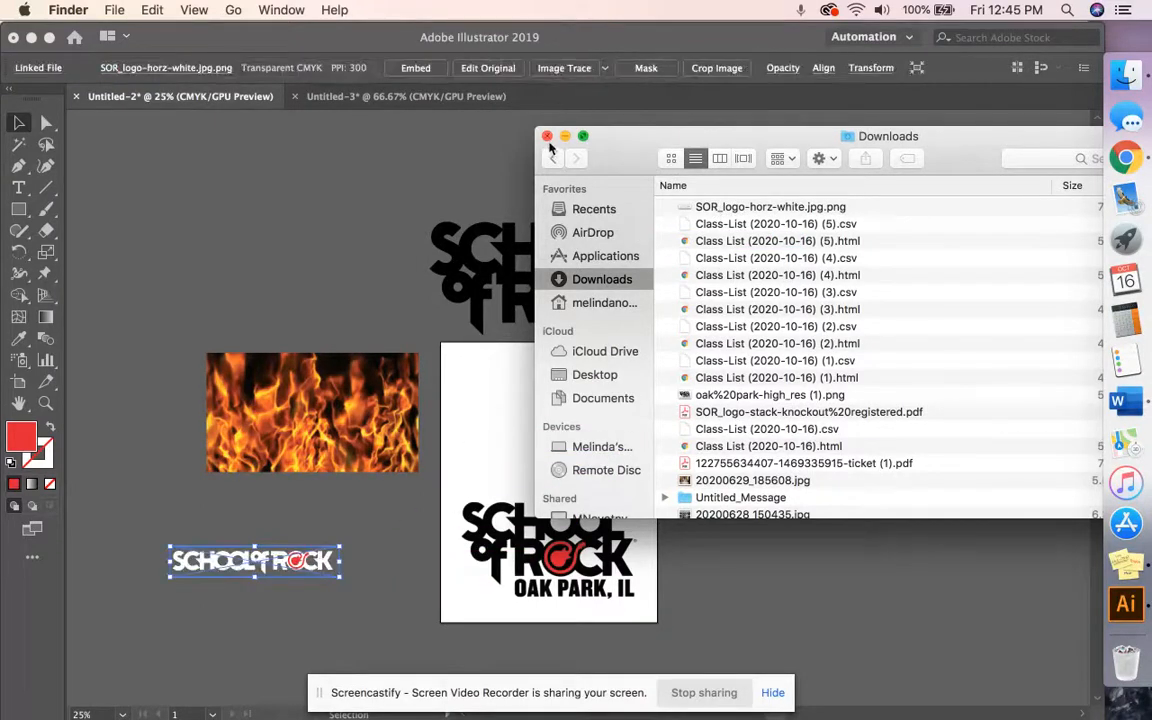
pyautogui.click(548, 137)
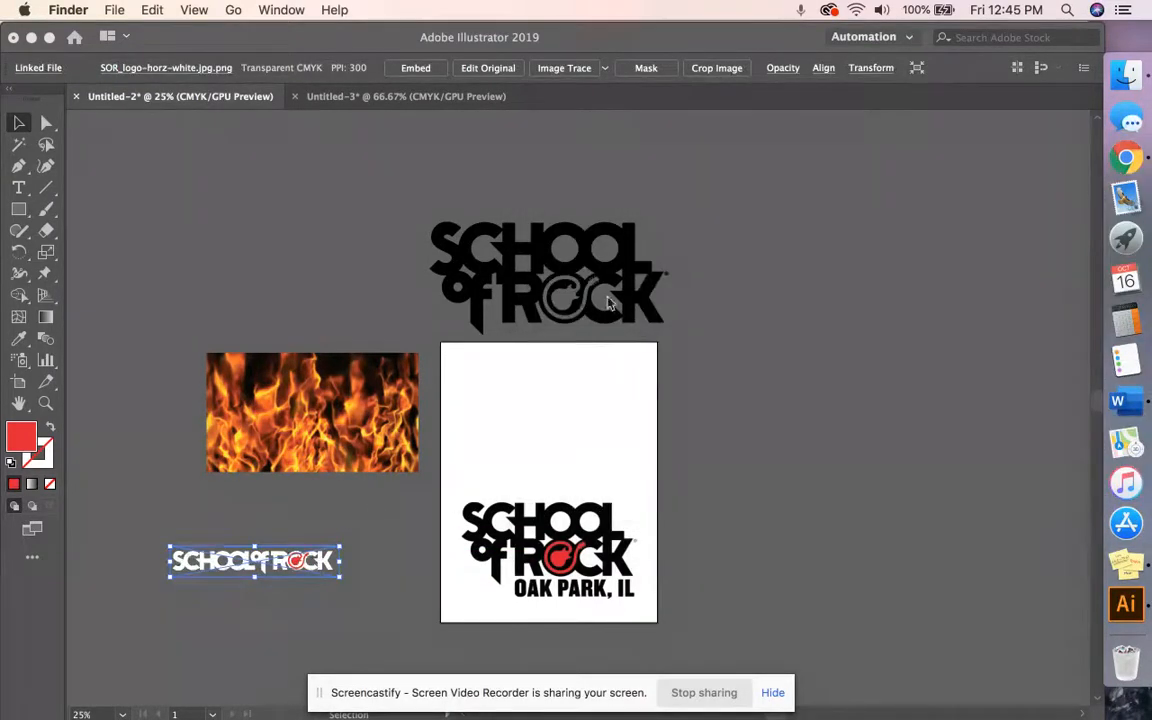
# Step: Move the black stacked knockout logo onto the upper artboard and place the white horizontal logo beside the artboard, opposite the flame image
pyautogui.click(268, 569)
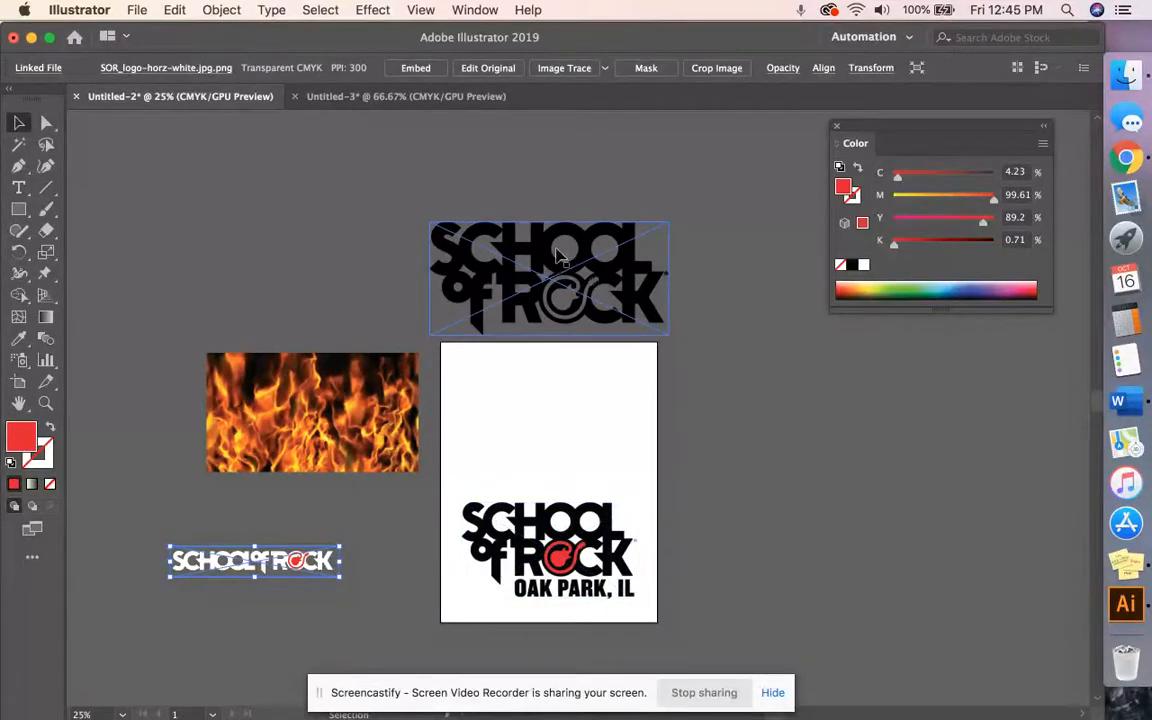
pyautogui.moveTo(549, 285); pyautogui.dragTo(555, 408)
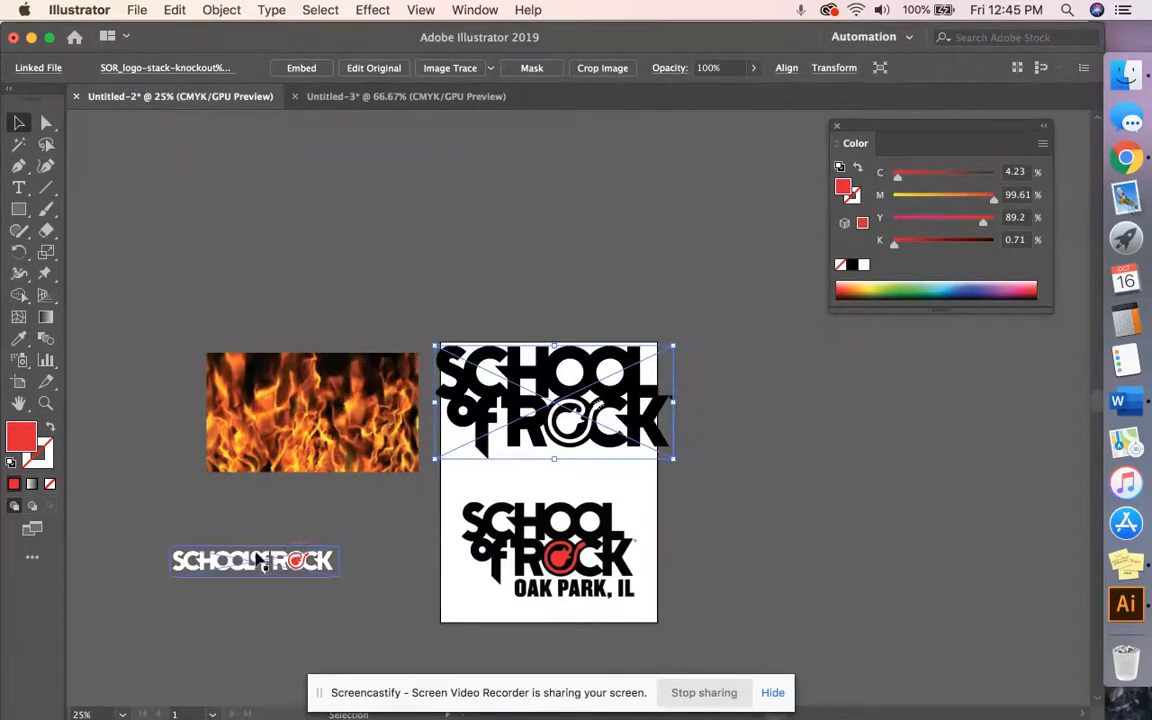
pyautogui.moveTo(262, 561); pyautogui.dragTo(336, 430)
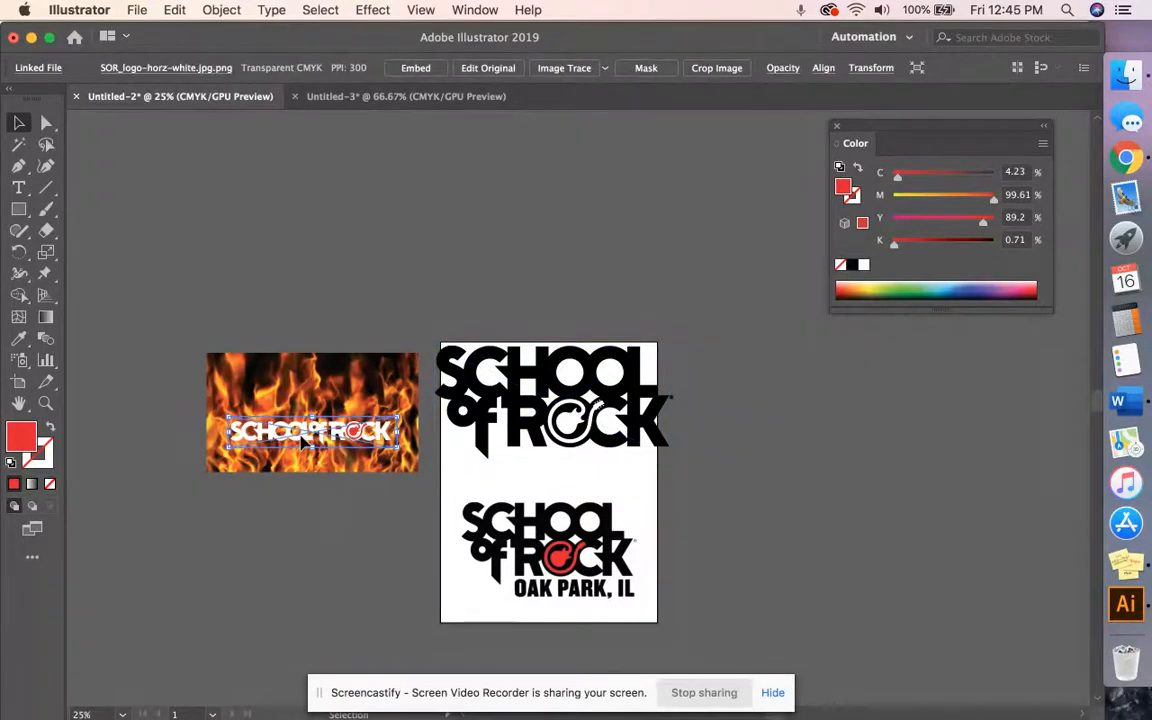
pyautogui.moveTo(303, 443); pyautogui.dragTo(760, 500)
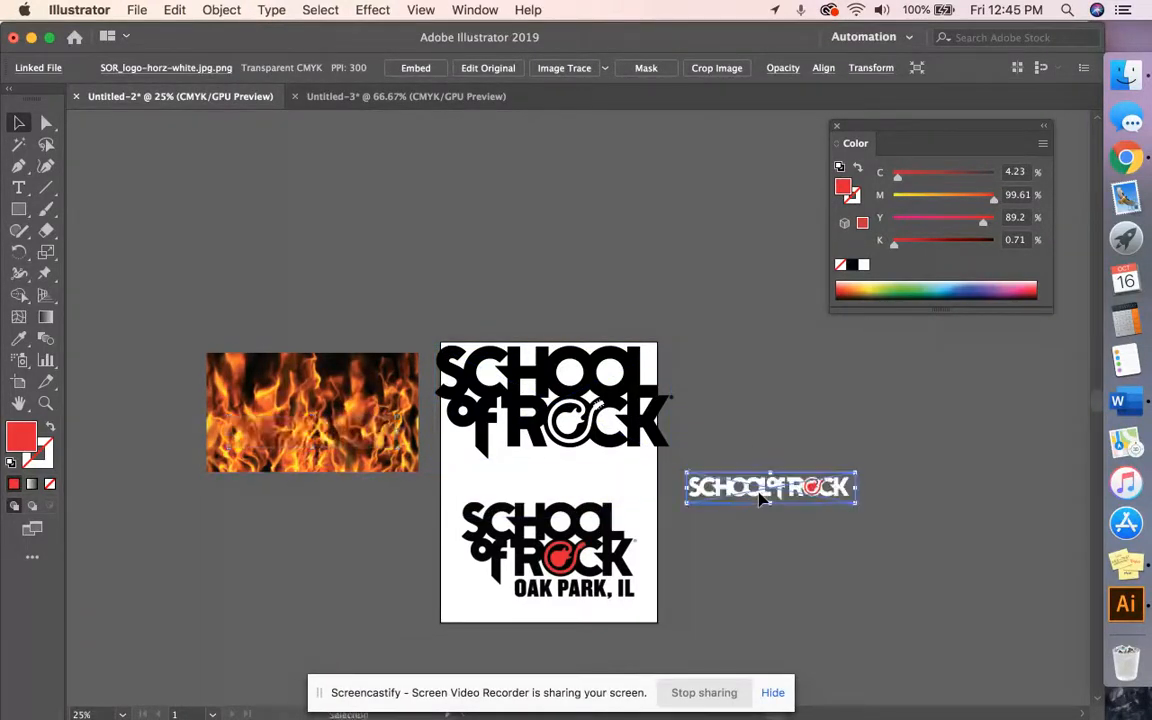
# Step: Scale the black knockout logo down to fit within the artboard's width and centre it horizontally in the upper half
pyautogui.click(568, 407)
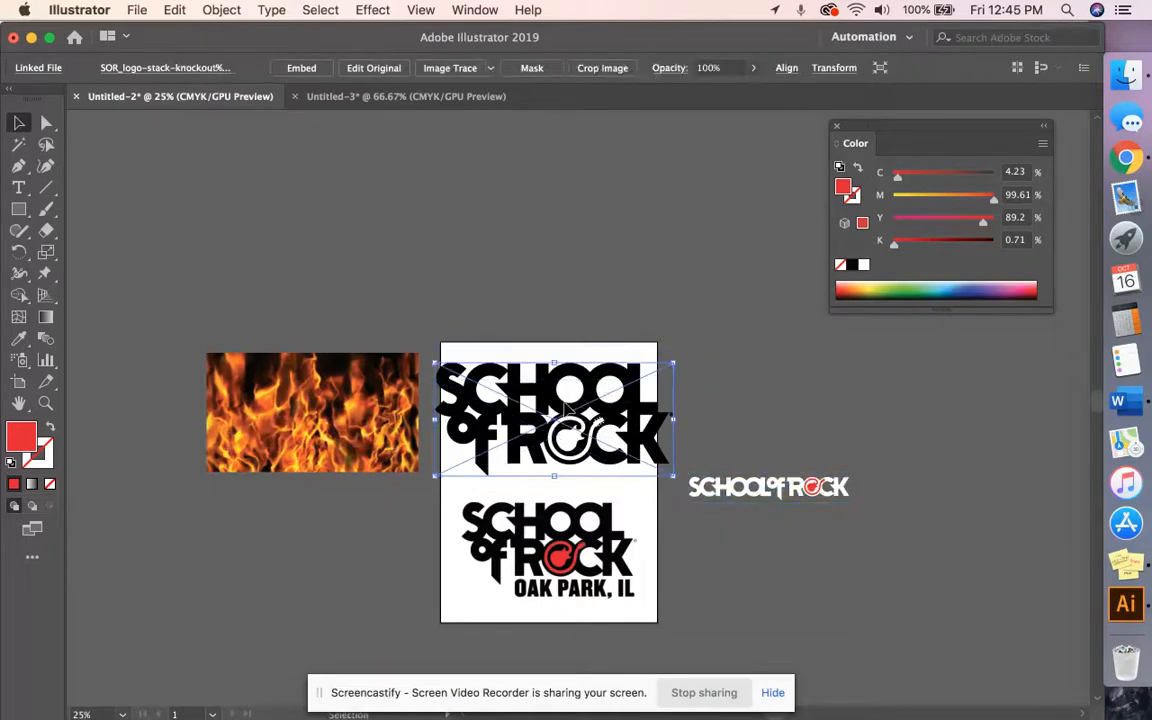
pyautogui.press('super+minus')
pyautogui.press('super+equal')
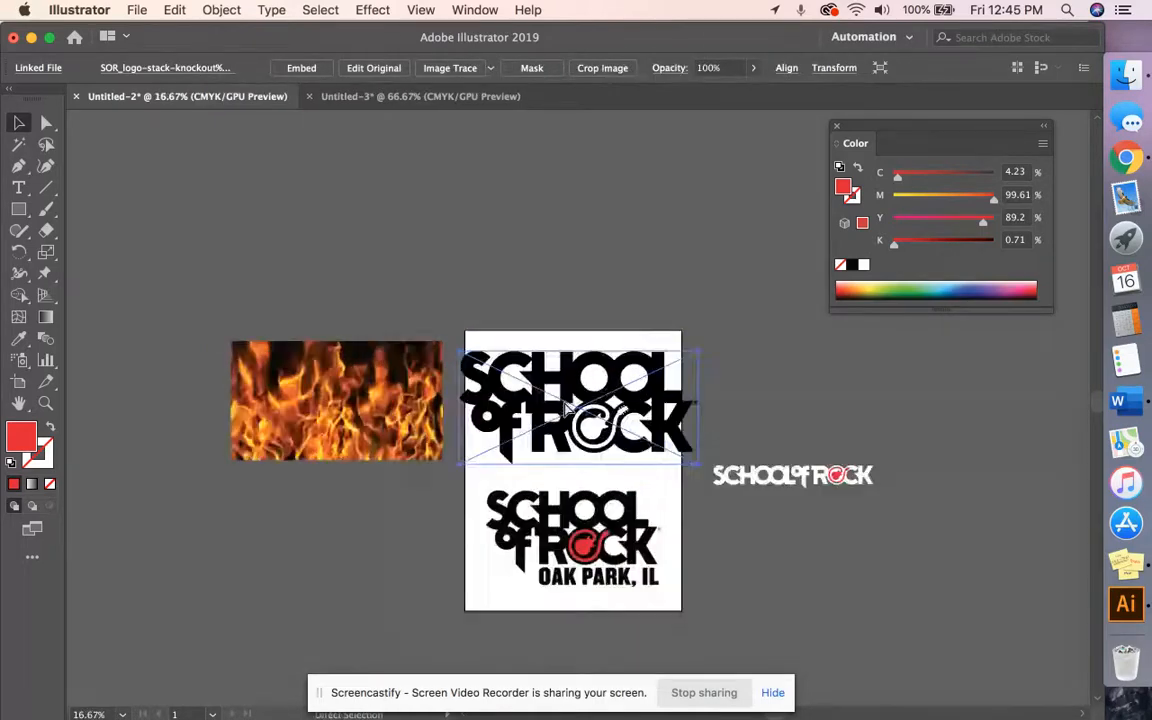
pyautogui.moveTo(696, 464); pyautogui.dragTo(655, 443)
pyautogui.moveTo(548, 400); pyautogui.dragTo(570, 400)
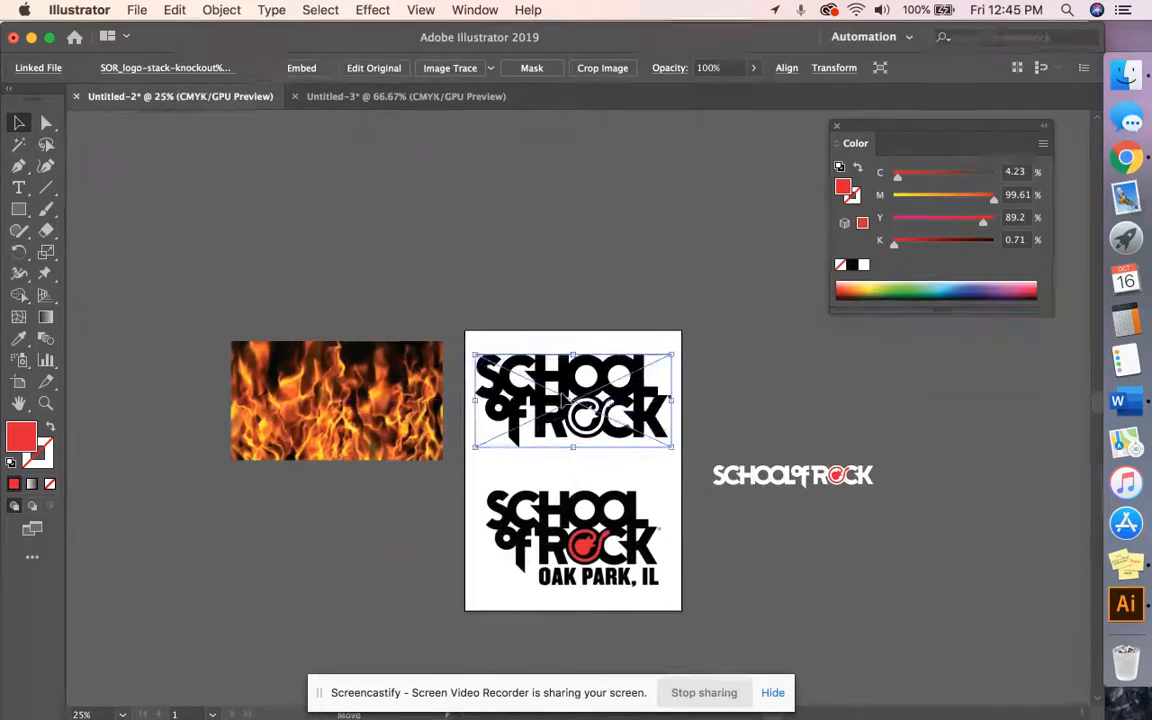
# Step: Apply Image Trace to the black knockout logo with the Black and White Logo preset and expand the tracing
pyautogui.press('super+equal')
pyautogui.press('super+equal')
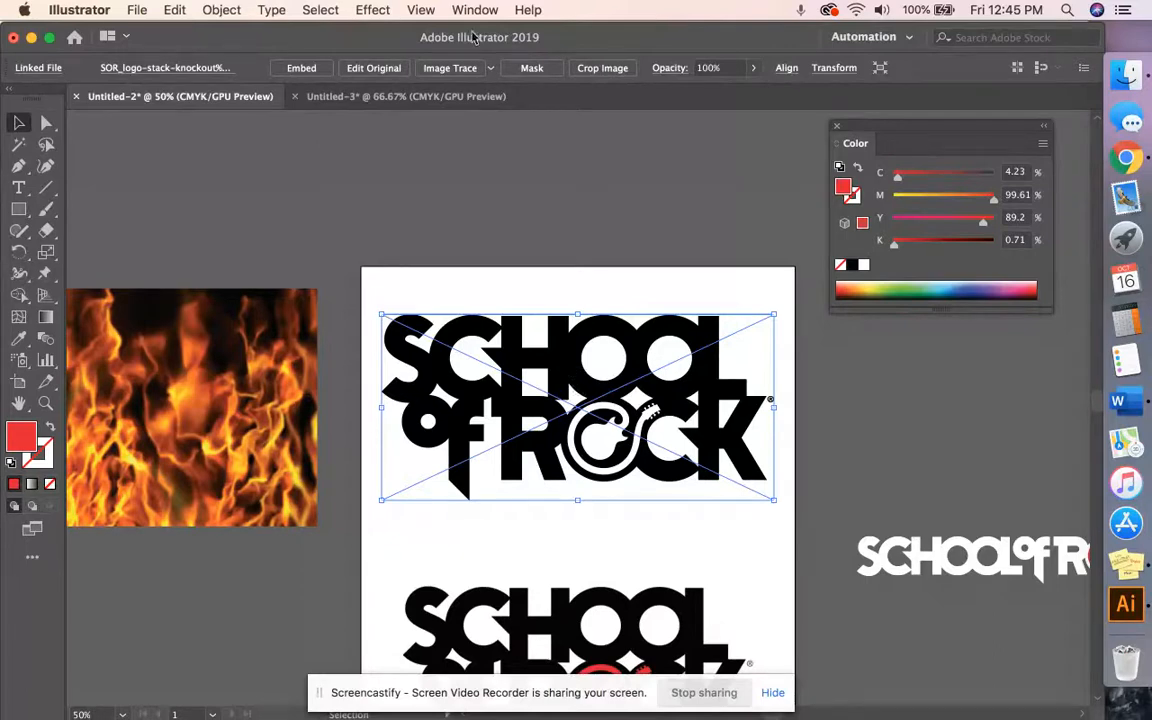
pyautogui.click(450, 68)
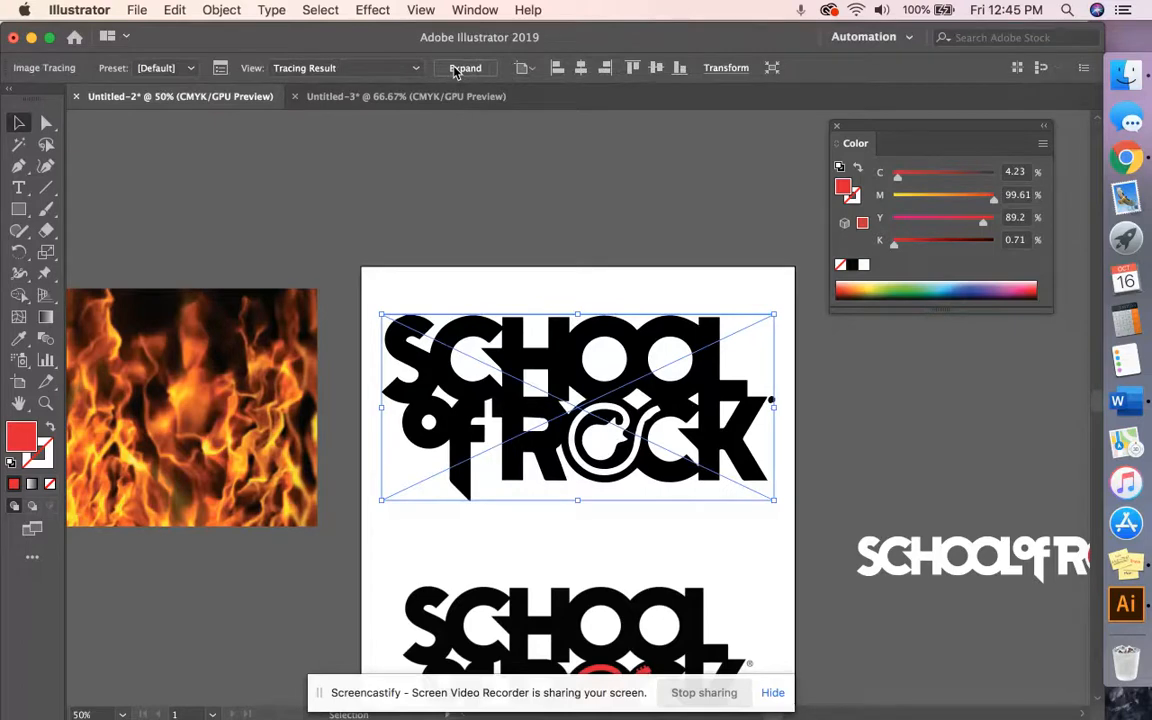
pyautogui.click(172, 70)
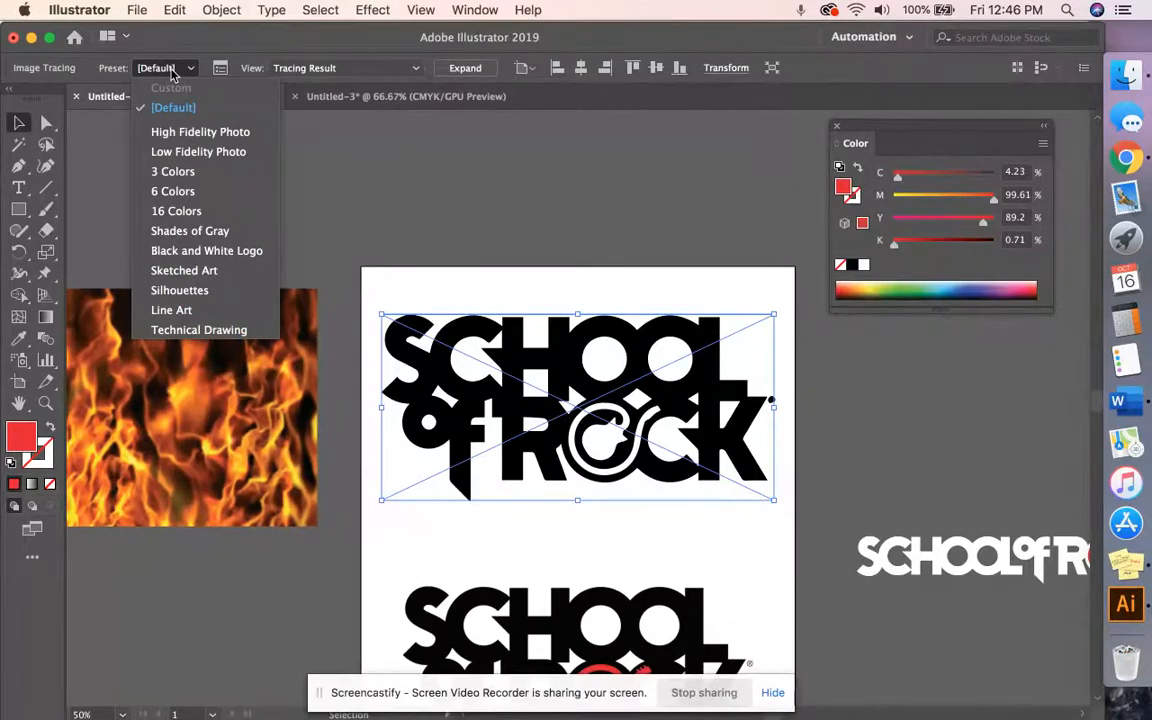
pyautogui.click(198, 252)
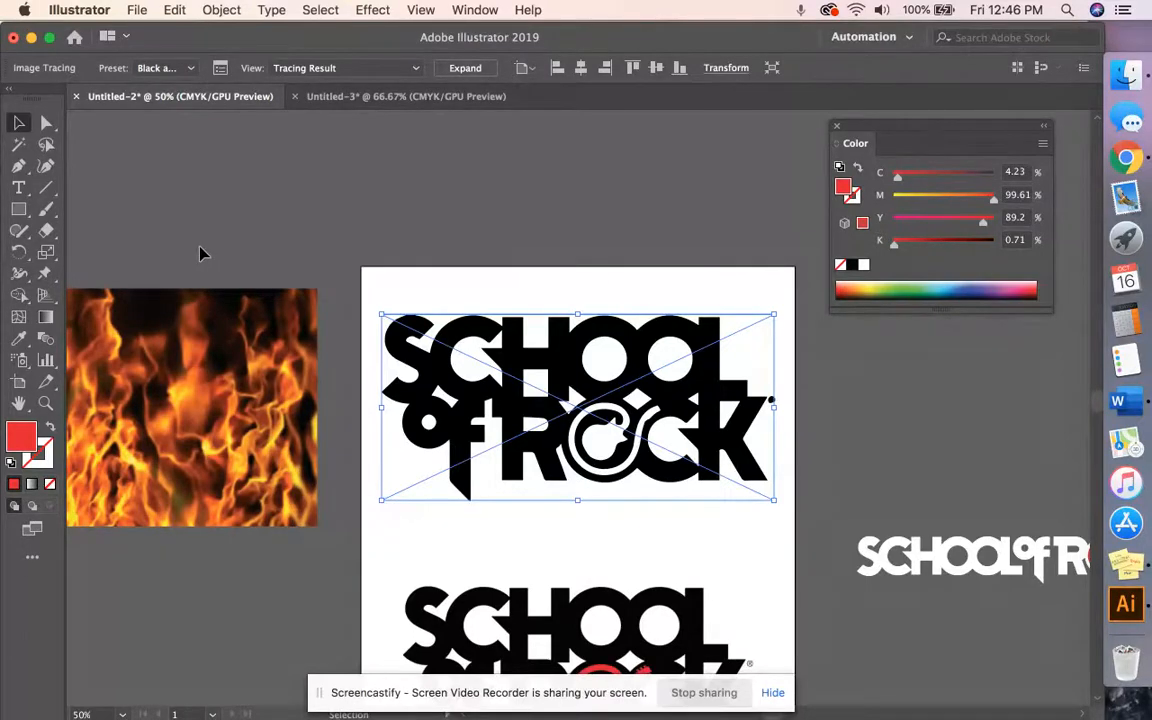
pyautogui.click(468, 68)
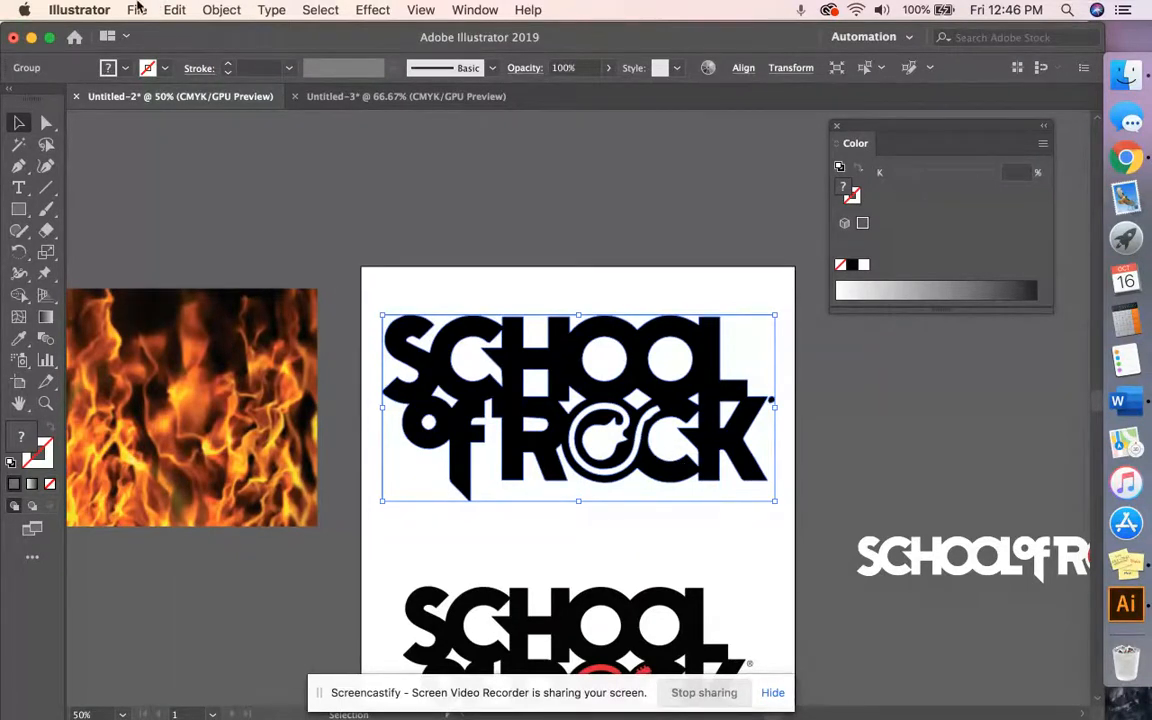
# Step: Ungroup the expanded knockout logo and clear the selection
pyautogui.click(221, 10)
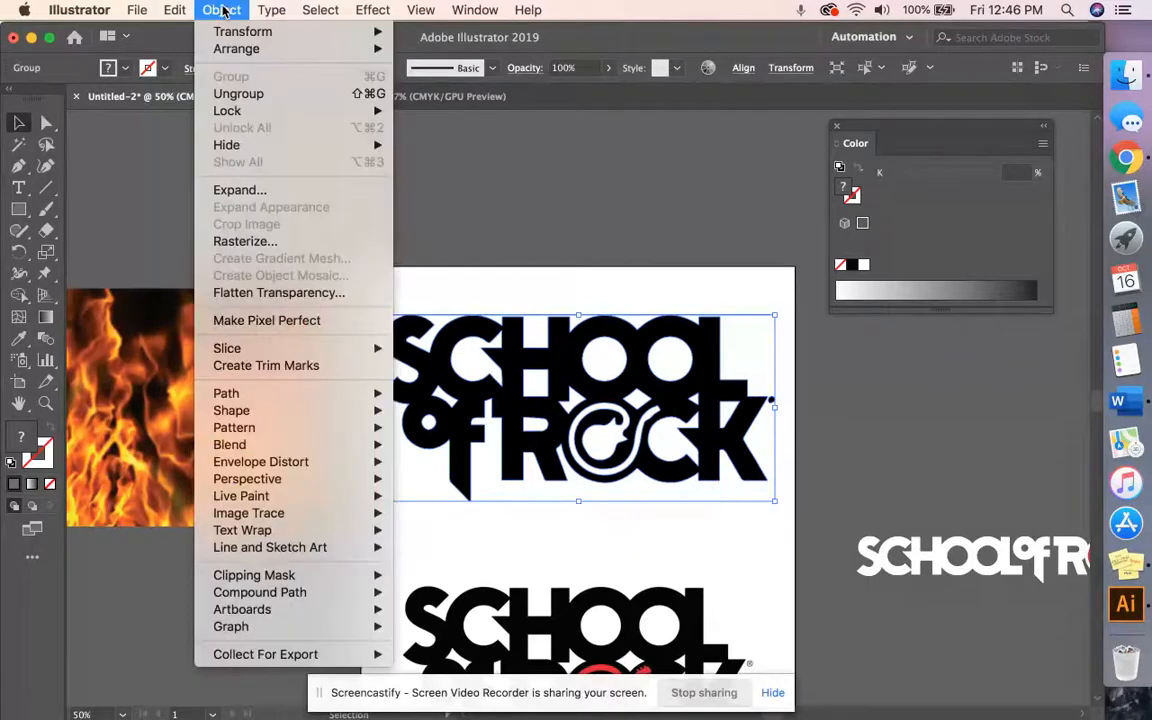
pyautogui.click(238, 93)
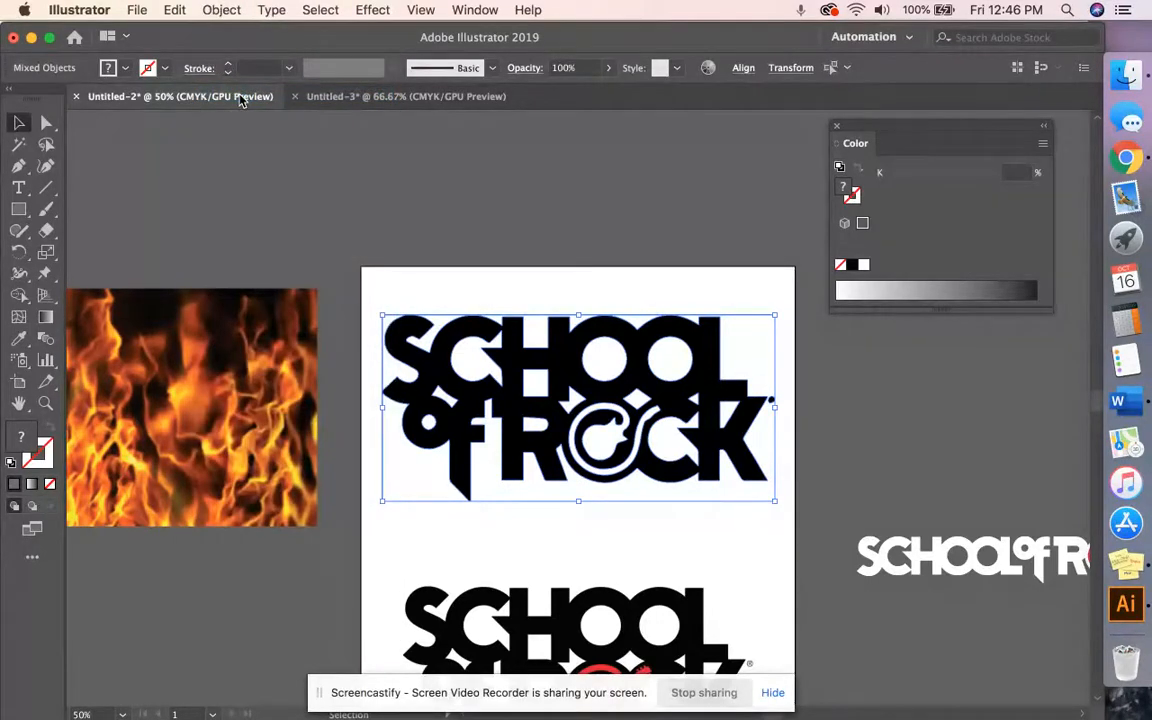
pyautogui.click(481, 216)
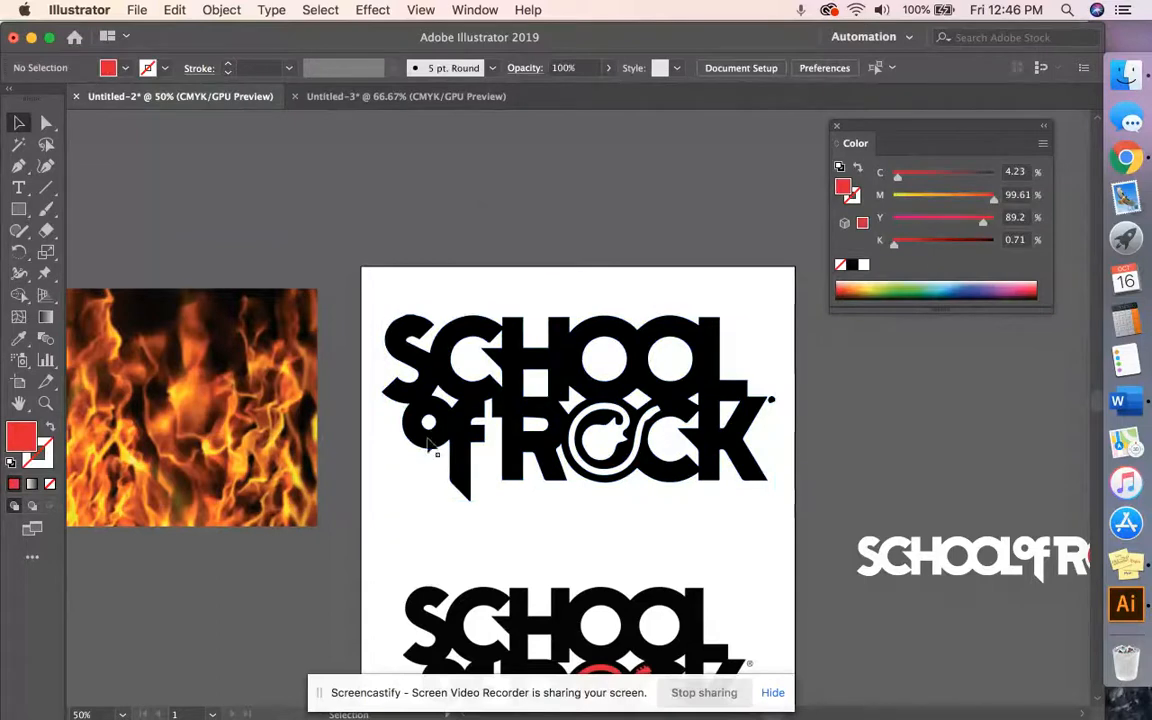
# Step: Pull the white background shape around the word "of" away from the traced logo and delete it
pyautogui.click(424, 469)
pyautogui.moveTo(427, 467); pyautogui.dragTo(472, 438)
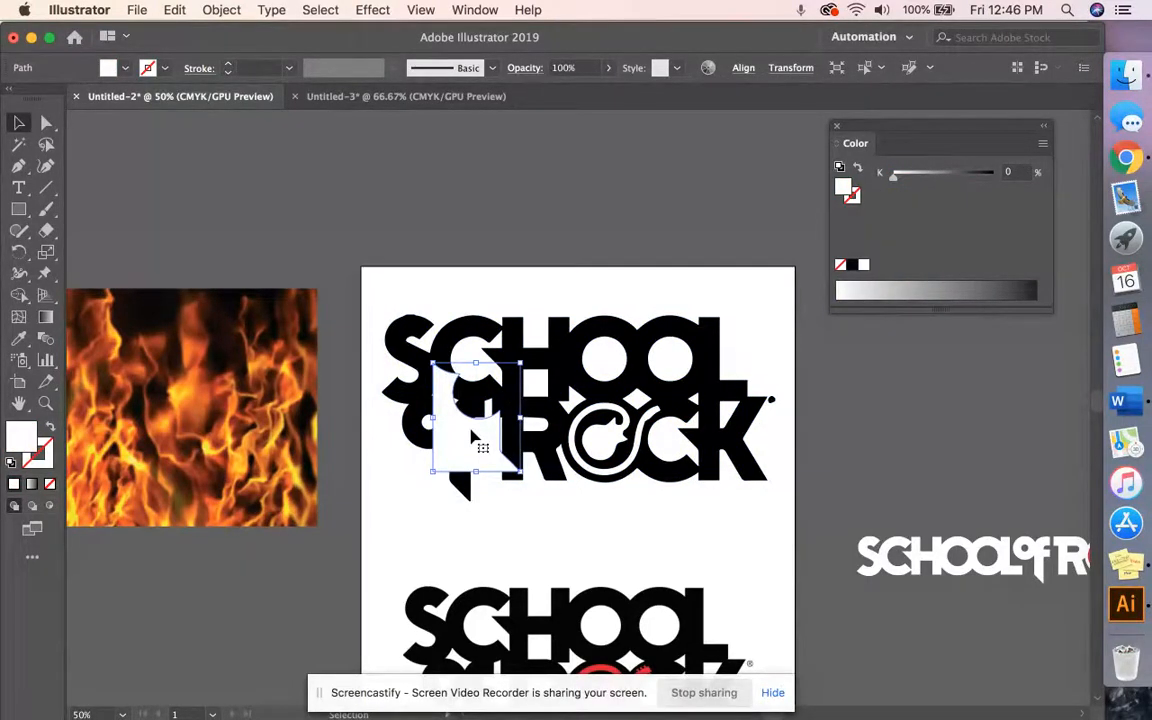
pyautogui.press('Delete')
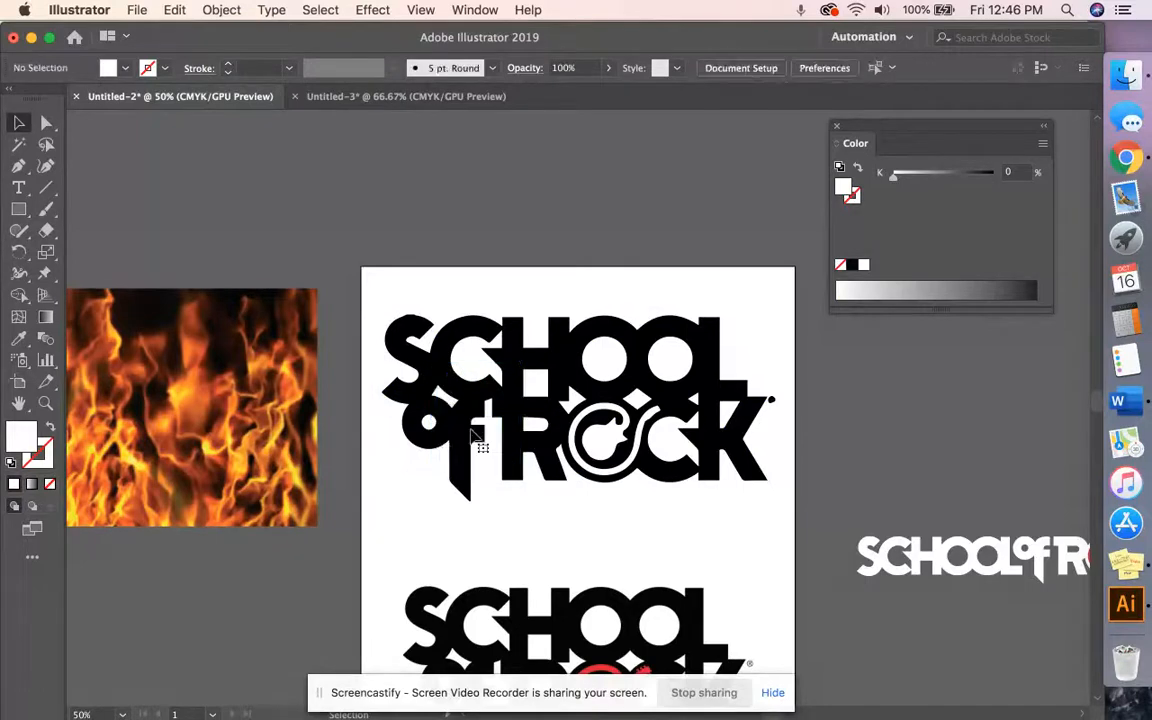
# Step: Select all the white pieces of the traced knockout logo by their matching fill color and delete them
pyautogui.click(607, 366)
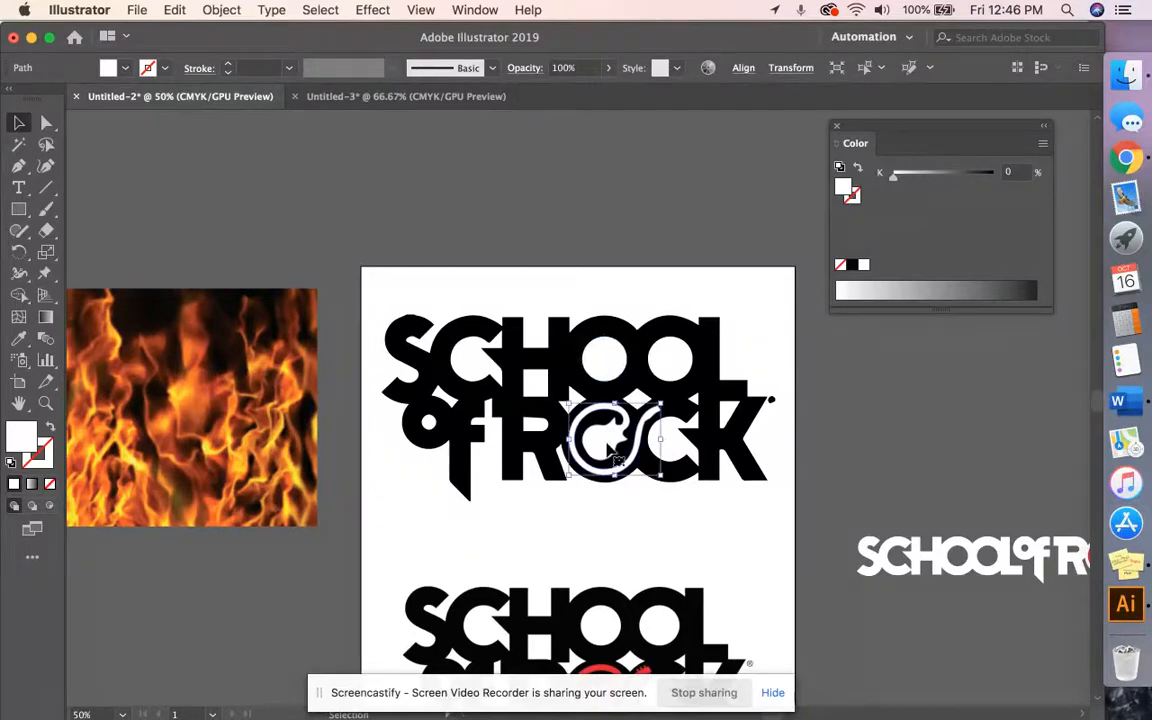
pyautogui.click(667, 363)
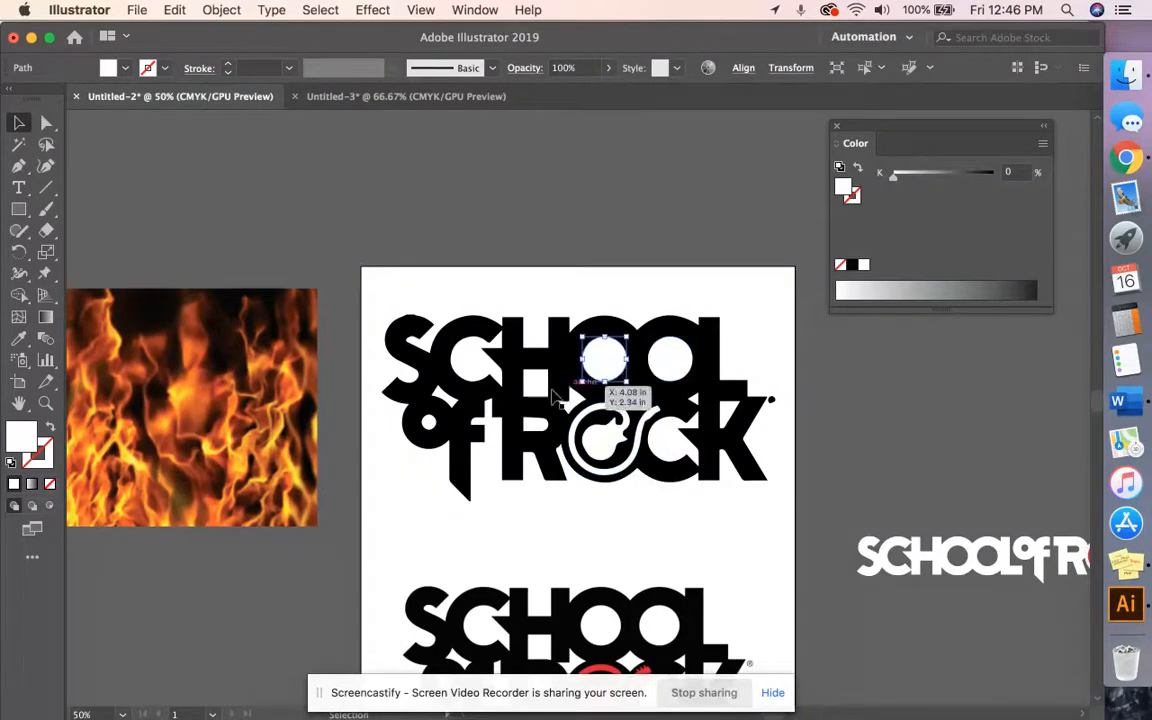
pyautogui.click(533, 382)
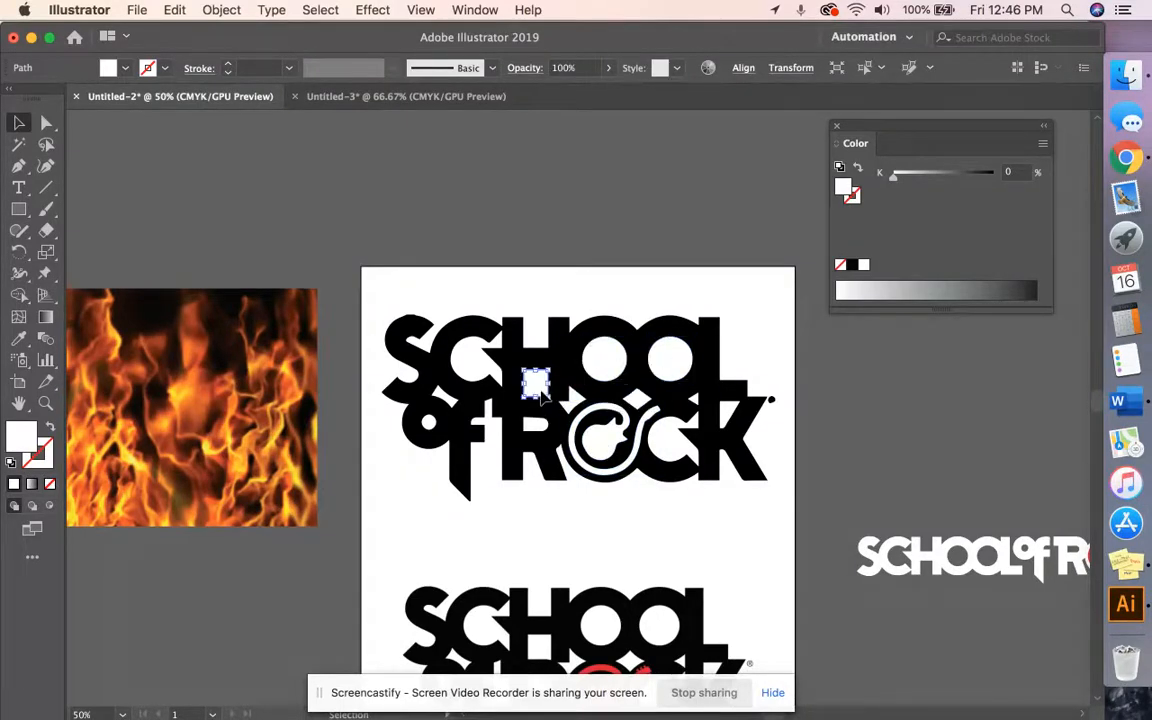
pyautogui.click(646, 408)
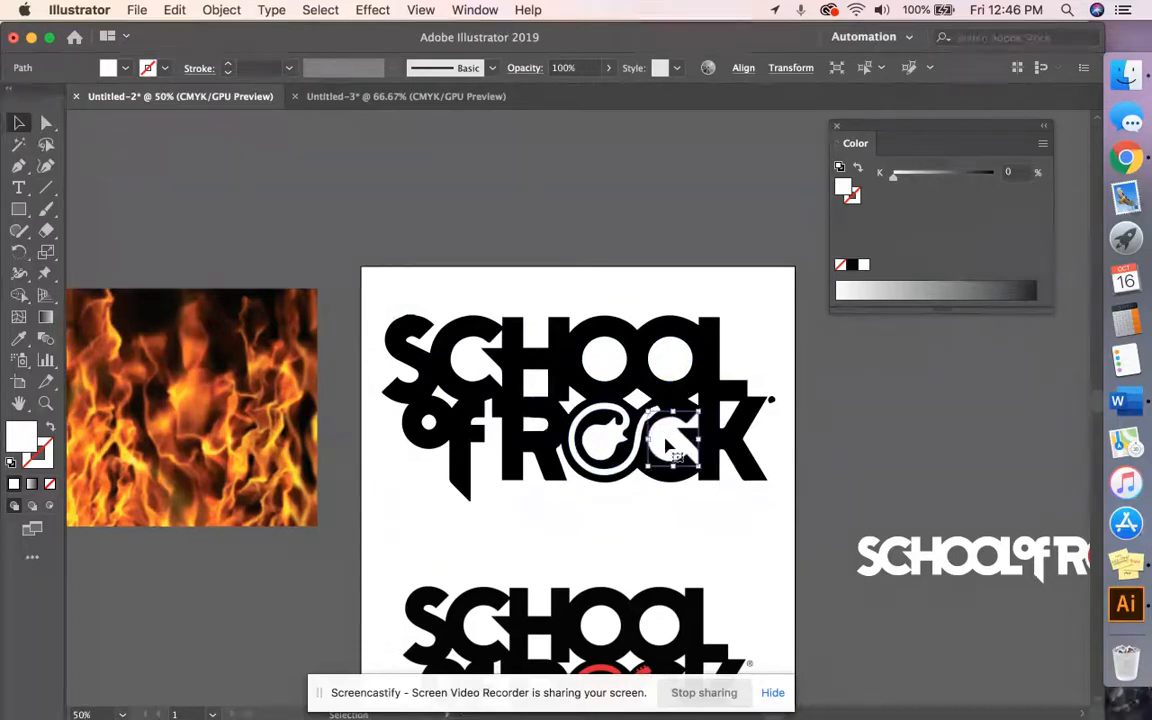
pyautogui.click(603, 365)
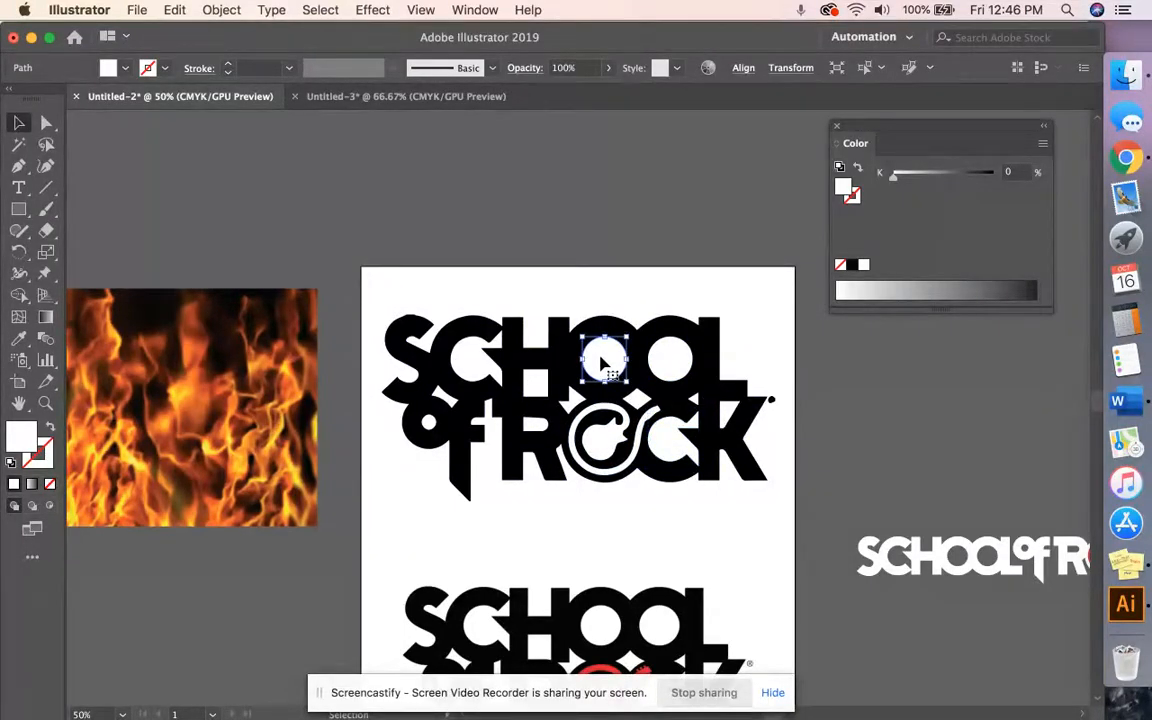
pyautogui.click(325, 10)
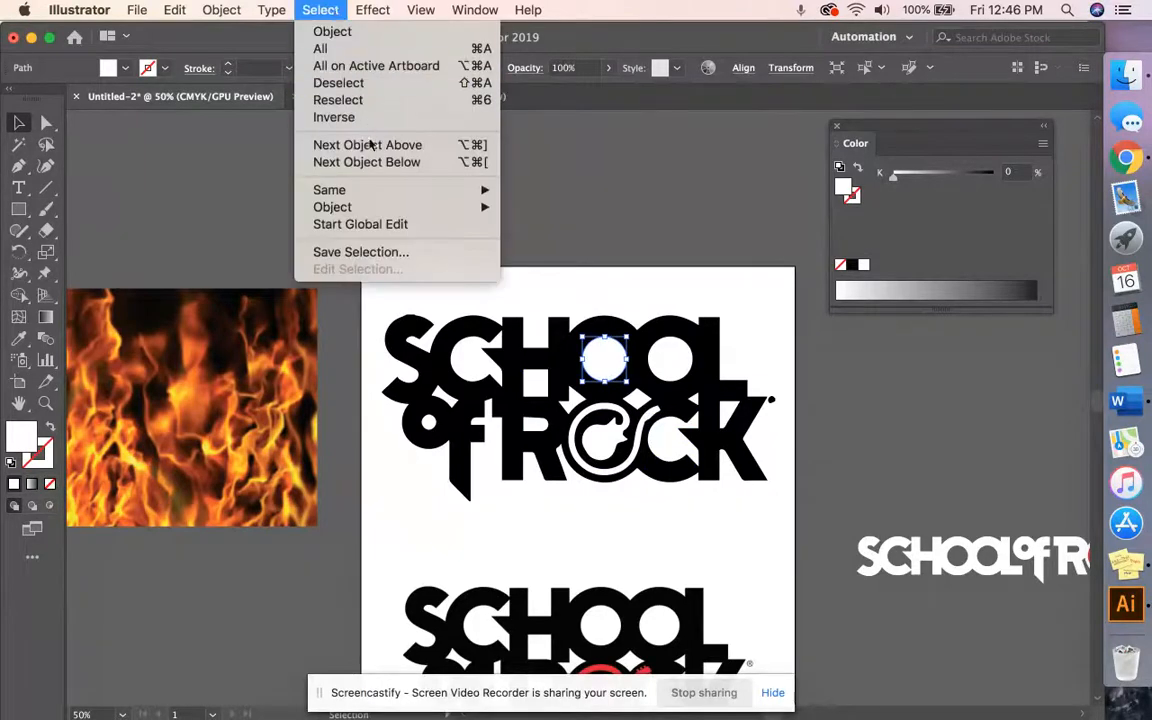
pyautogui.moveTo(368, 191)
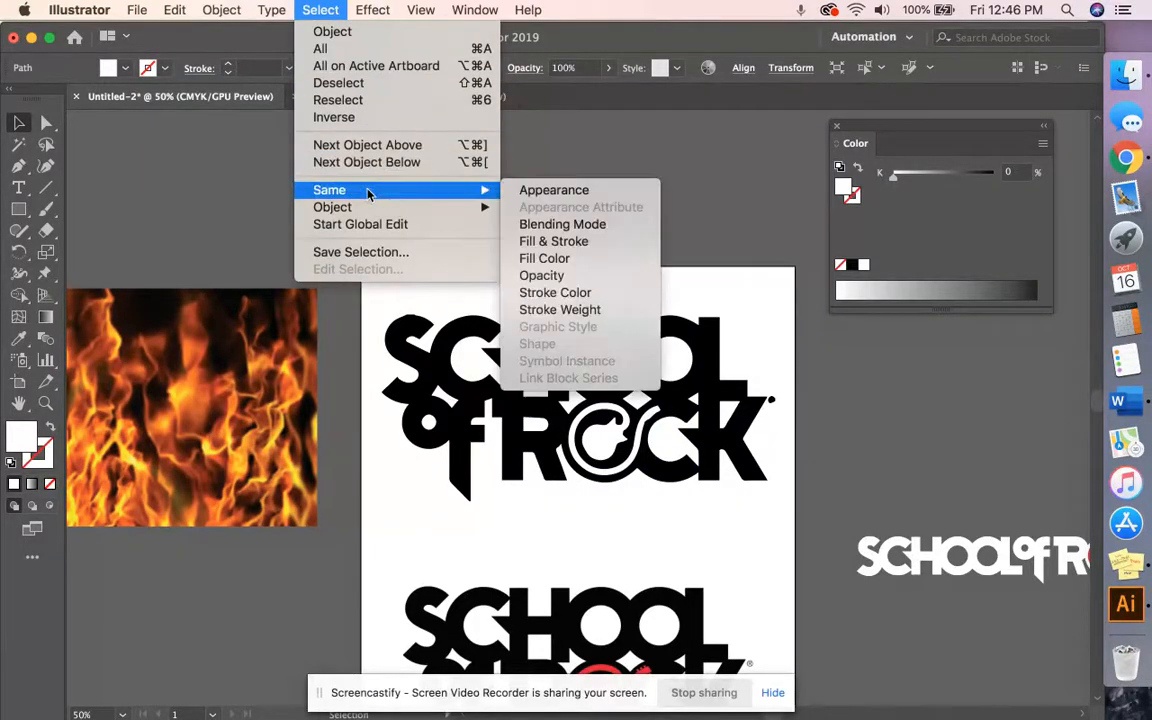
pyautogui.click(545, 258)
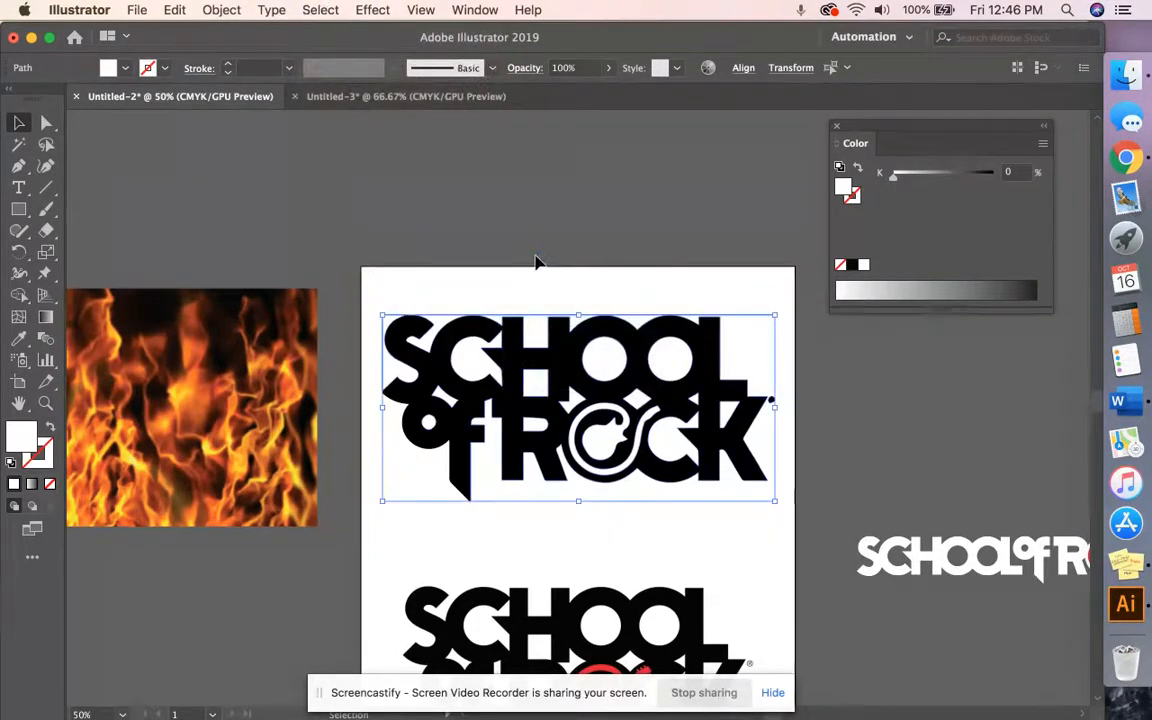
pyautogui.click(536, 262)
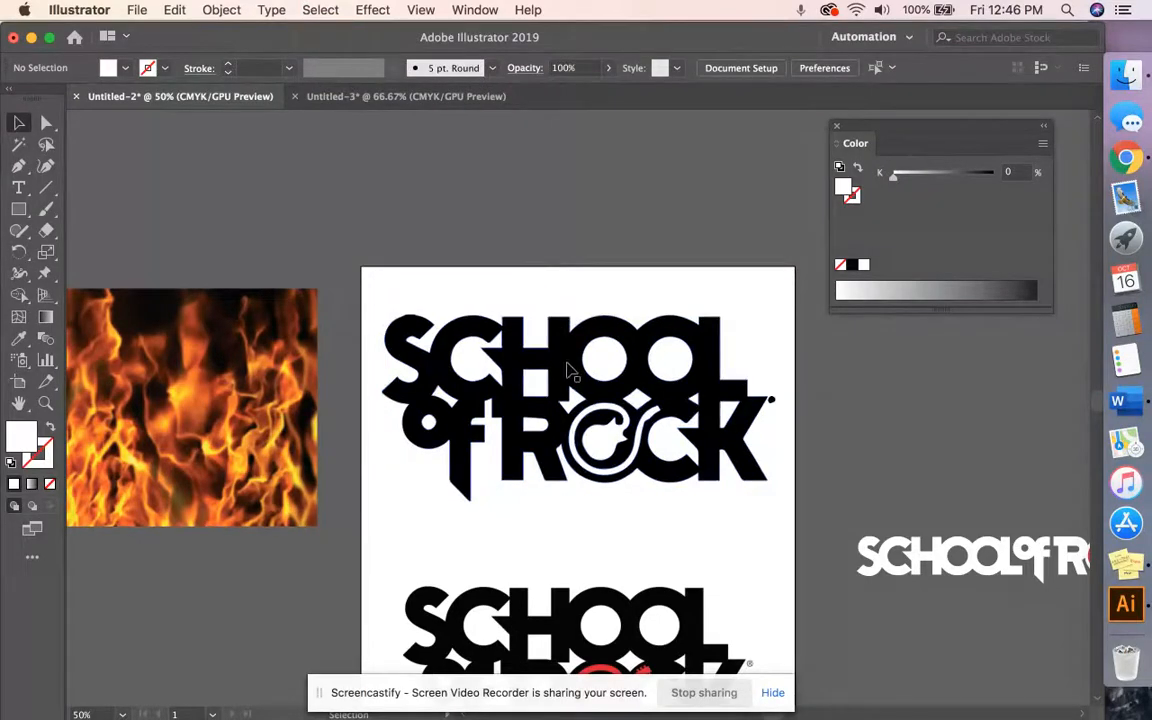
pyautogui.moveTo(561, 368)
pyautogui.mouseDown()
pyautogui.moveTo(308, 382)
pyautogui.moveTo(566, 356)
pyautogui.mouseUp()
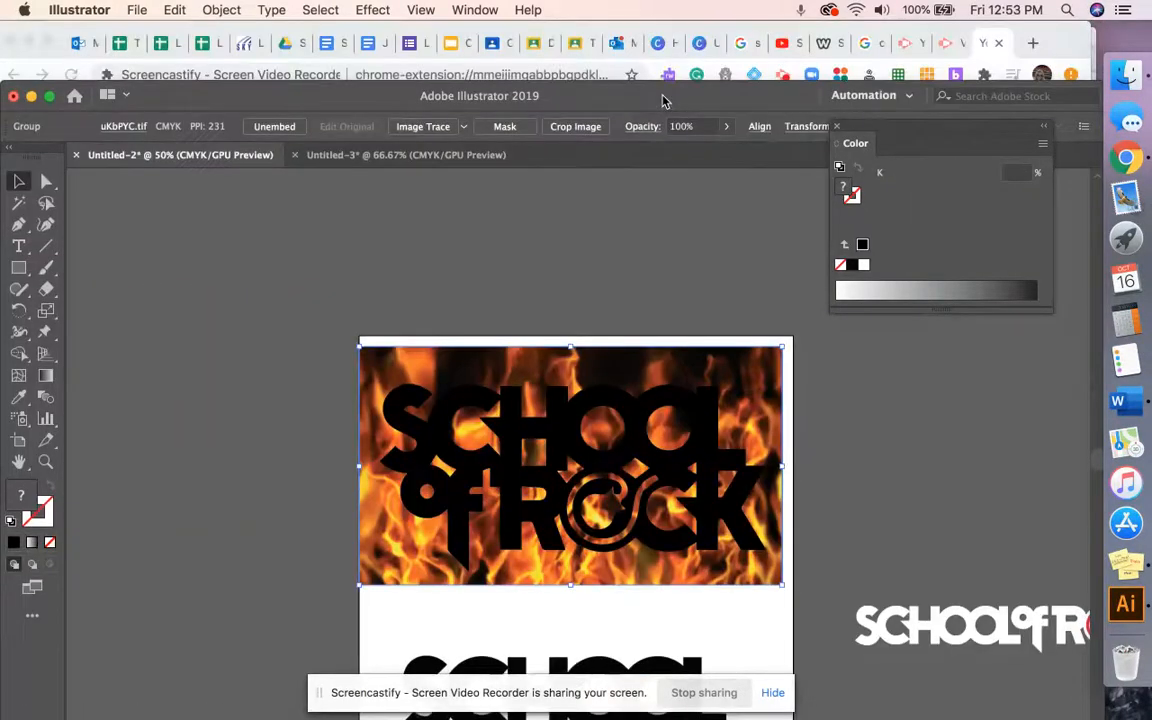
# Step: Bring the flames image to the front so that it covers the black knockout logo
pyautogui.moveTo(662, 100); pyautogui.dragTo(661, 36)
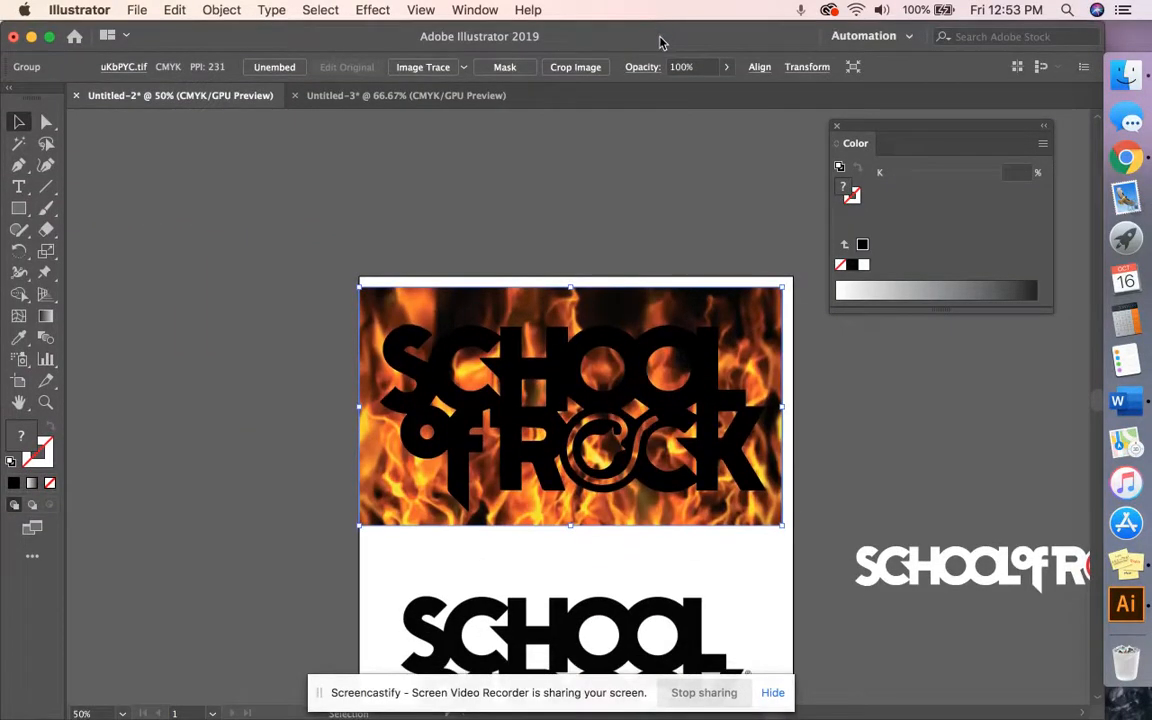
pyautogui.click(386, 242)
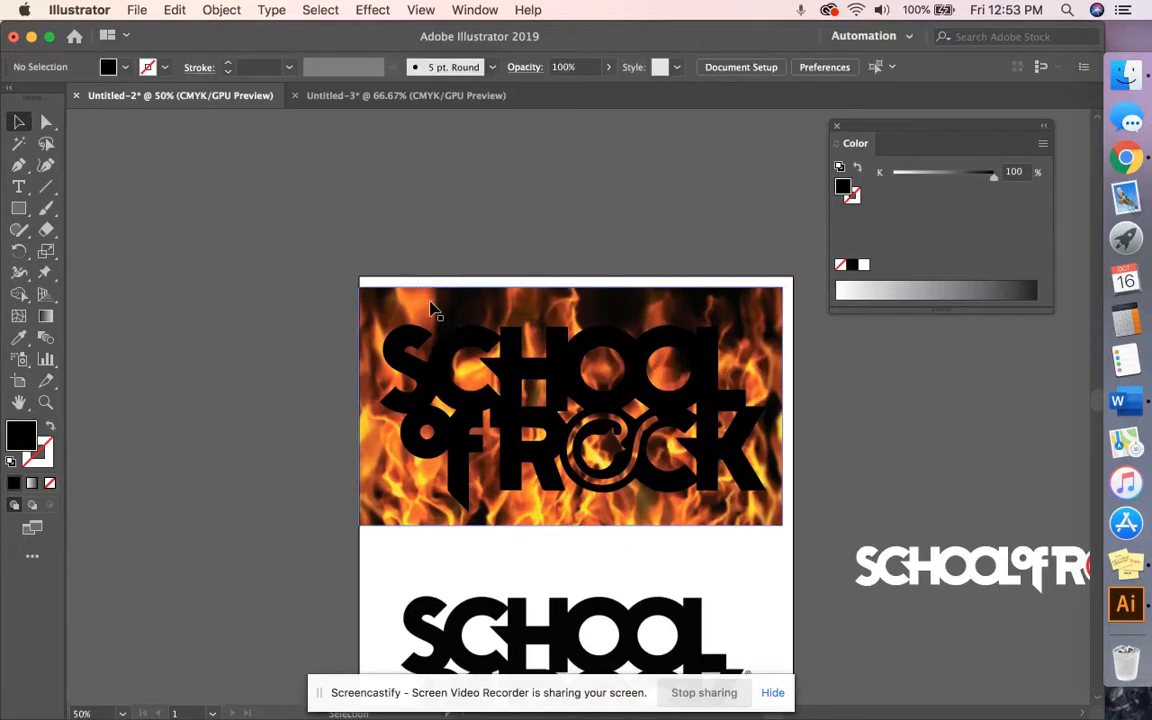
pyautogui.moveTo(432, 311)
pyautogui.mouseDown()
pyautogui.moveTo(149, 319)
pyautogui.moveTo(437, 310)
pyautogui.mouseUp()
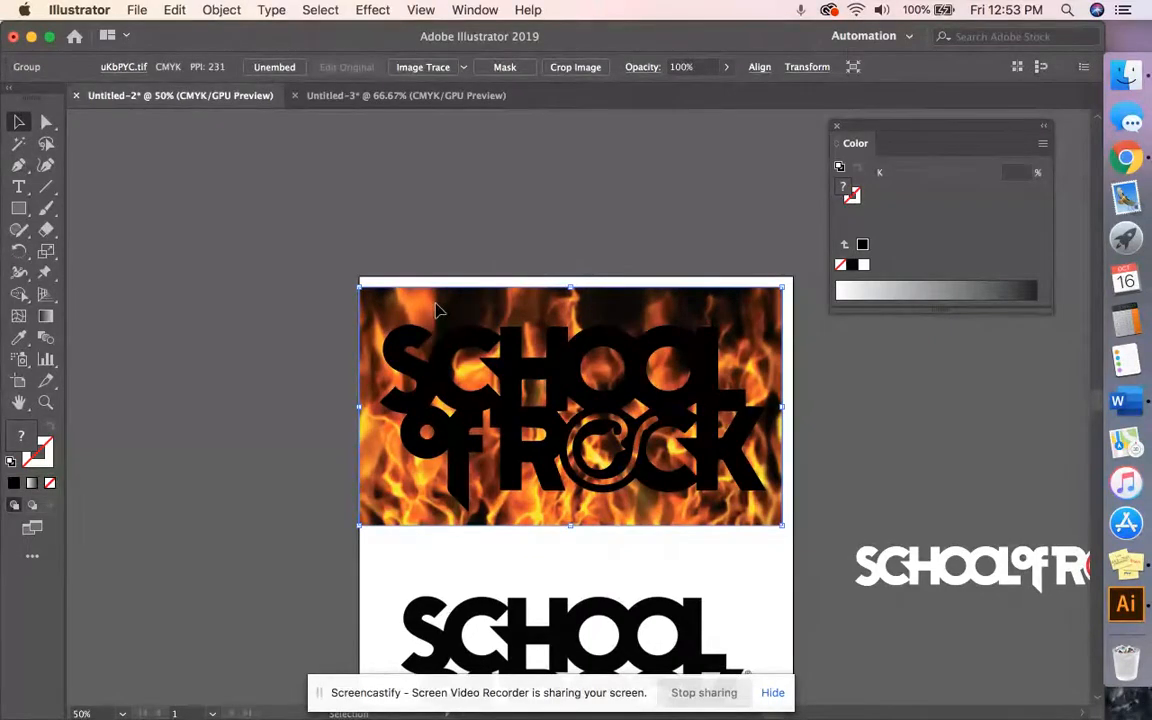
pyautogui.click(221, 10)
pyautogui.moveTo(238, 57)
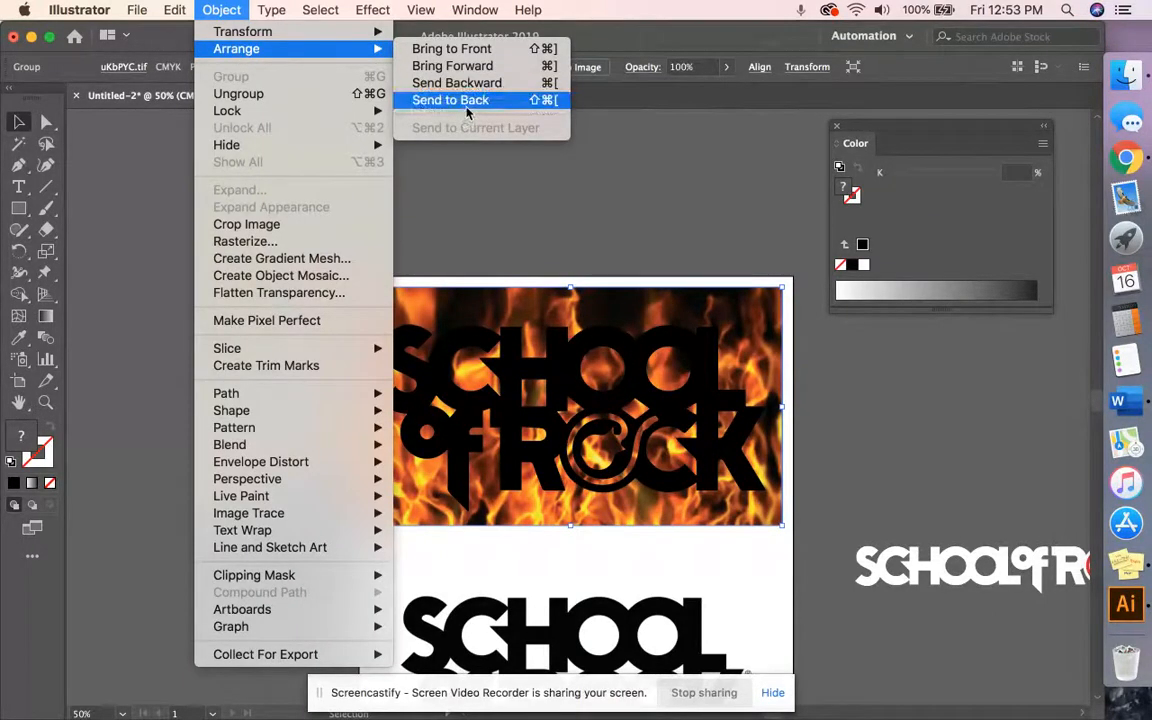
pyautogui.click(468, 48)
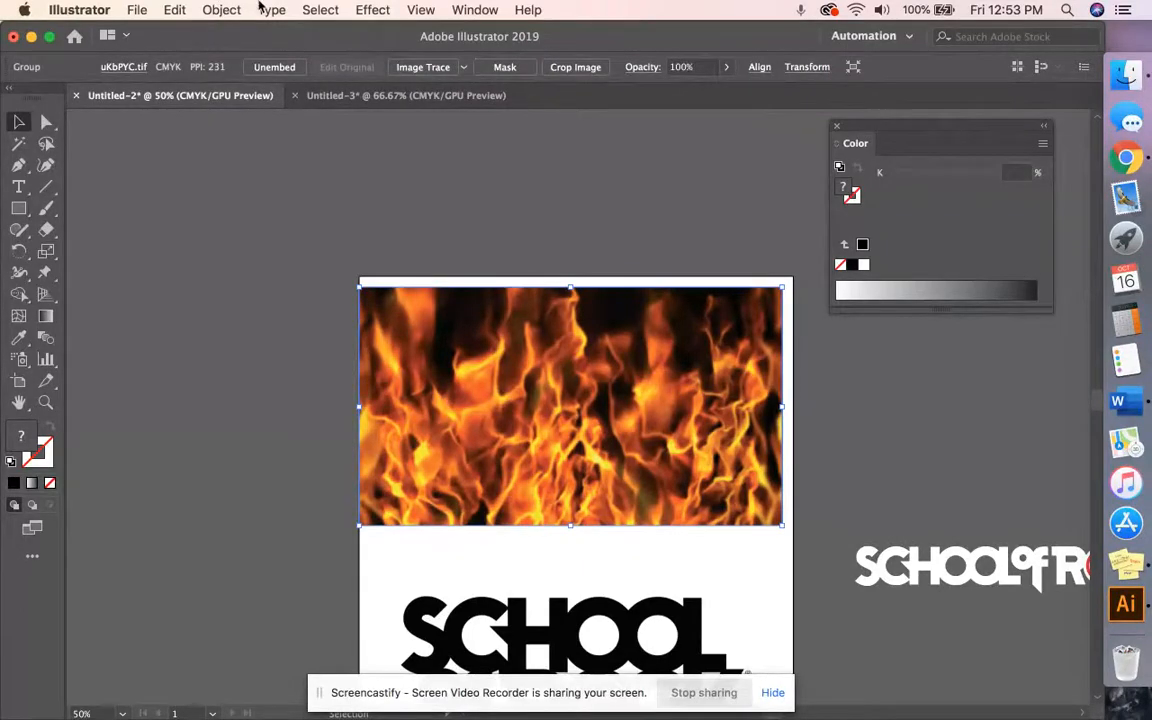
# Step: Send the flames image to the back and clip it to the black knockout logo with a clipping mask
pyautogui.click(221, 10)
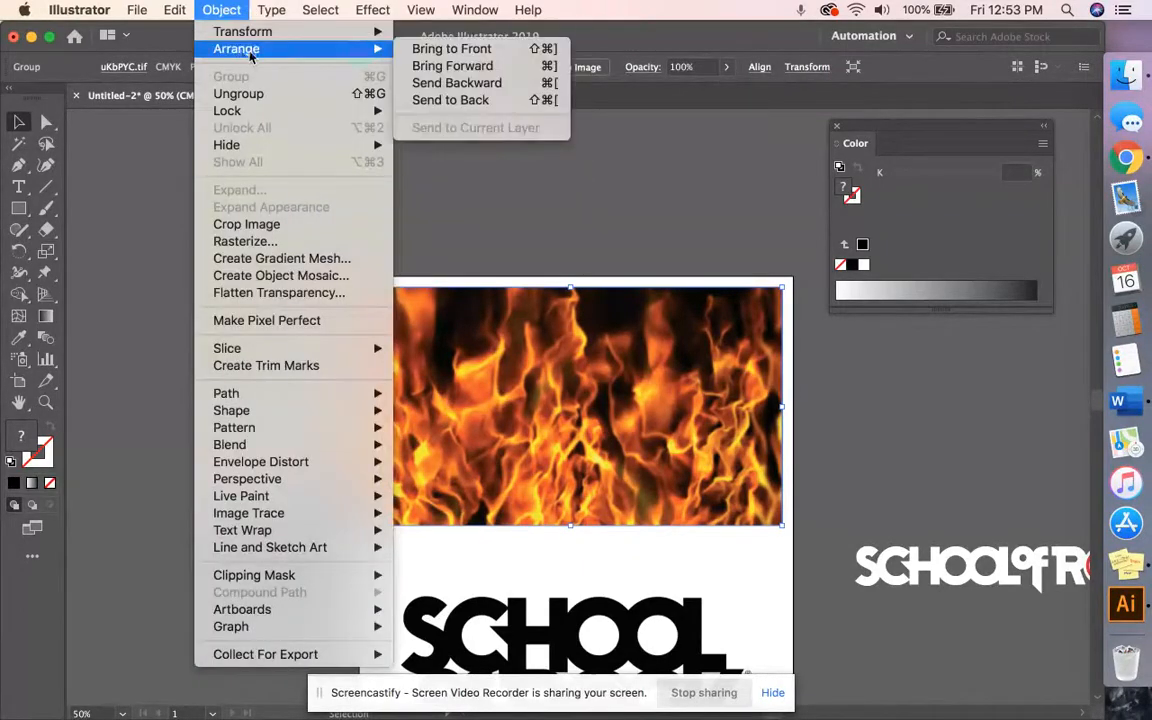
pyautogui.click(463, 100)
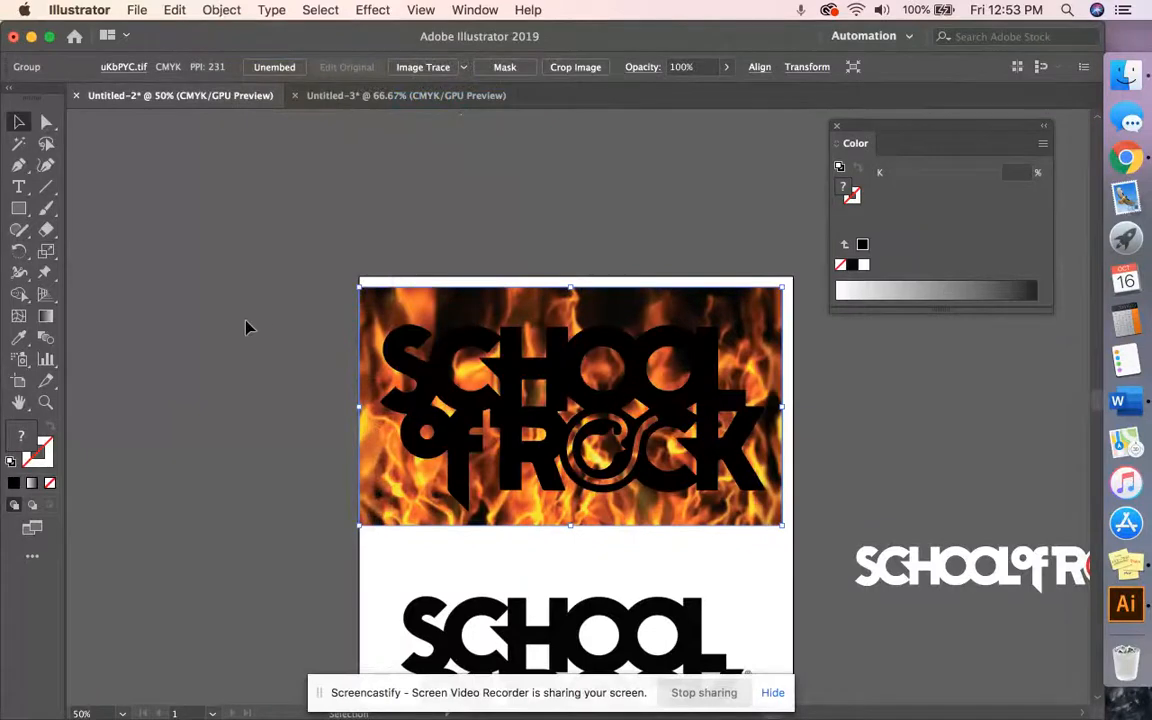
pyautogui.keyDown('shift'); pyautogui.click(557, 452); pyautogui.keyUp('shift')
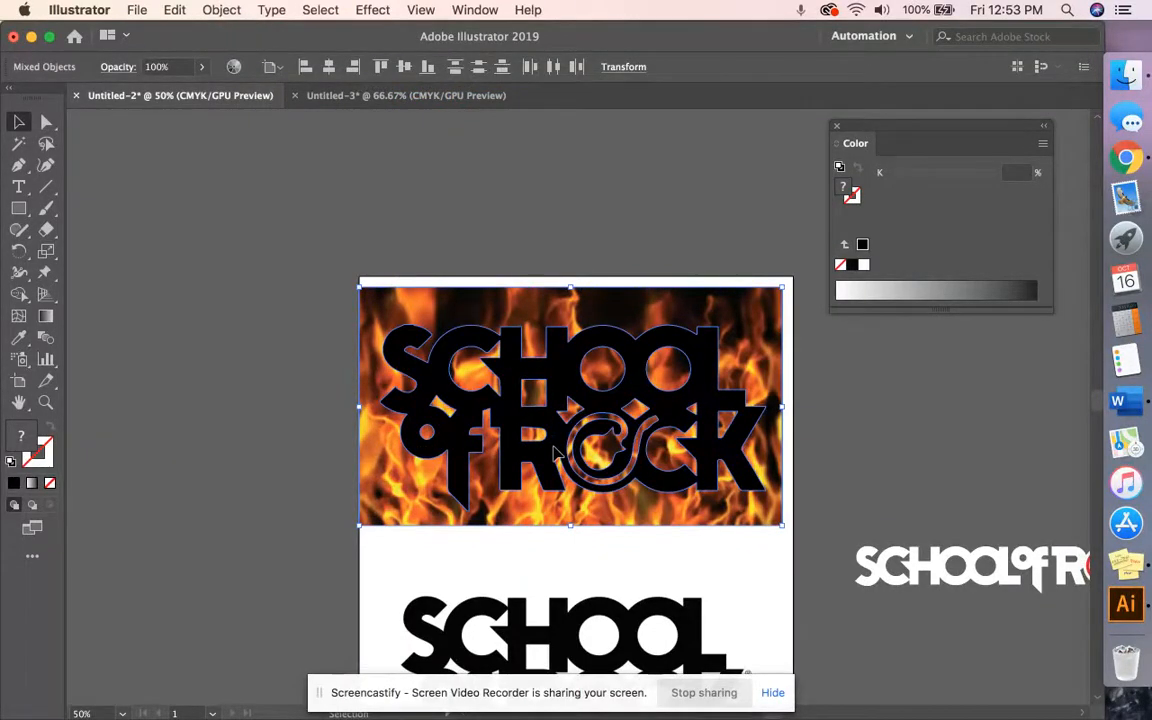
pyautogui.click(222, 11)
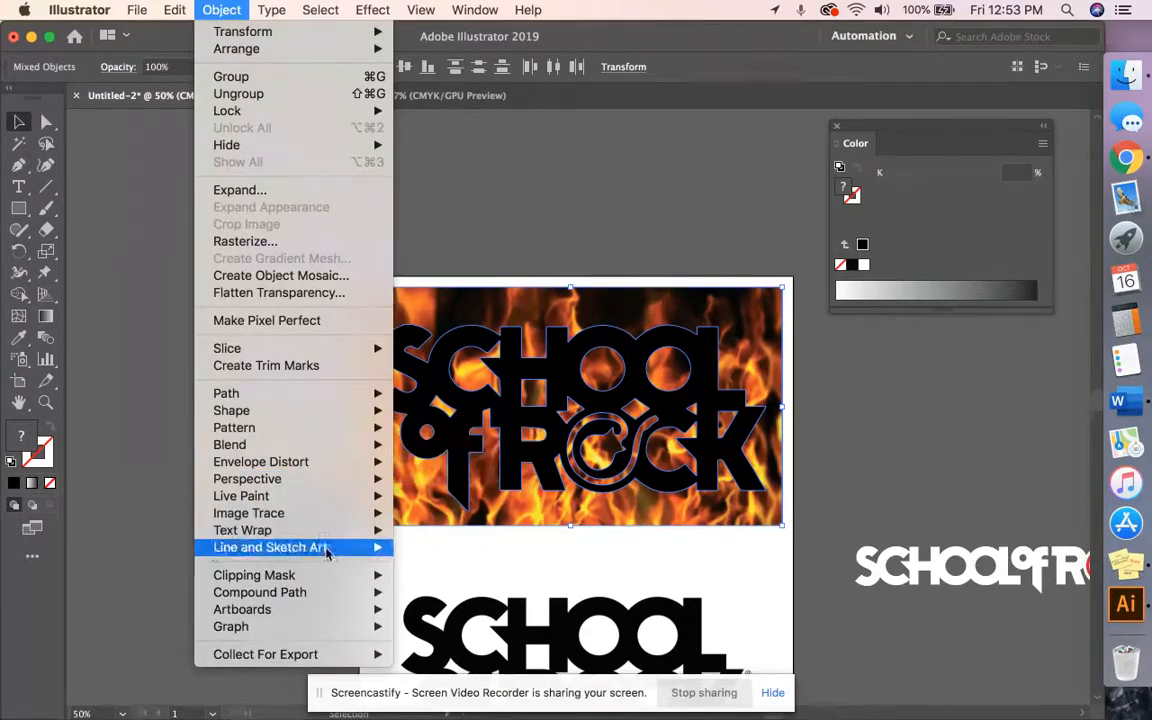
pyautogui.moveTo(300, 575)
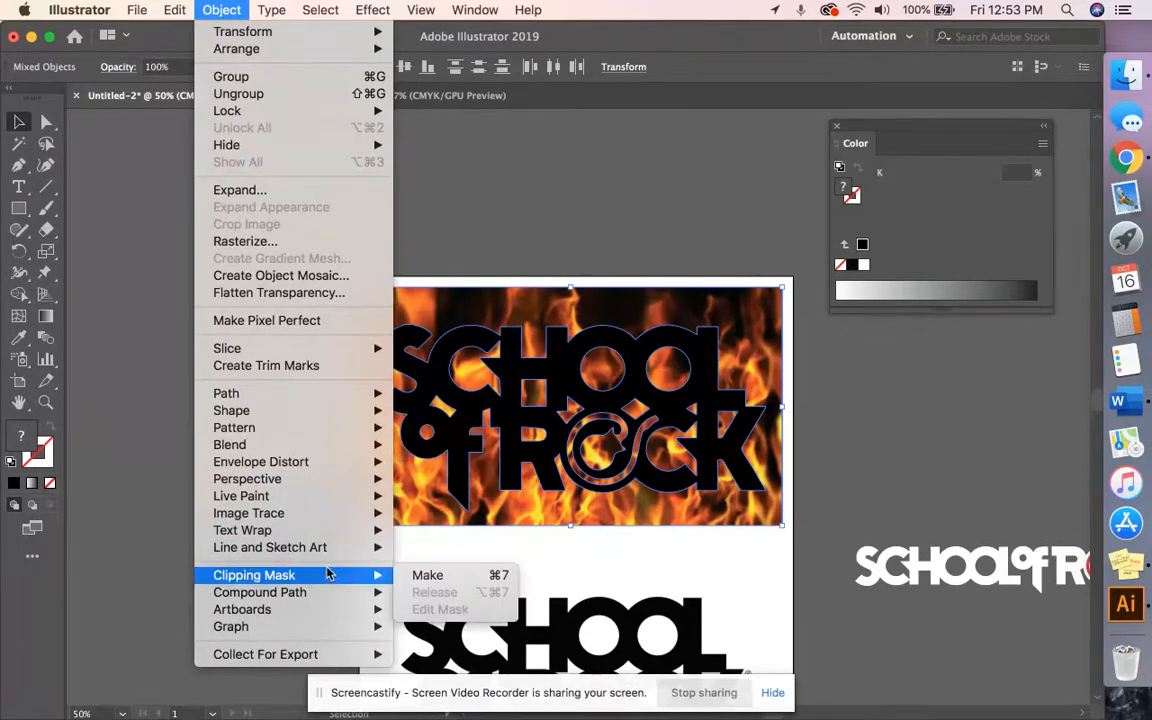
pyautogui.click(428, 577)
pyautogui.click(276, 497)
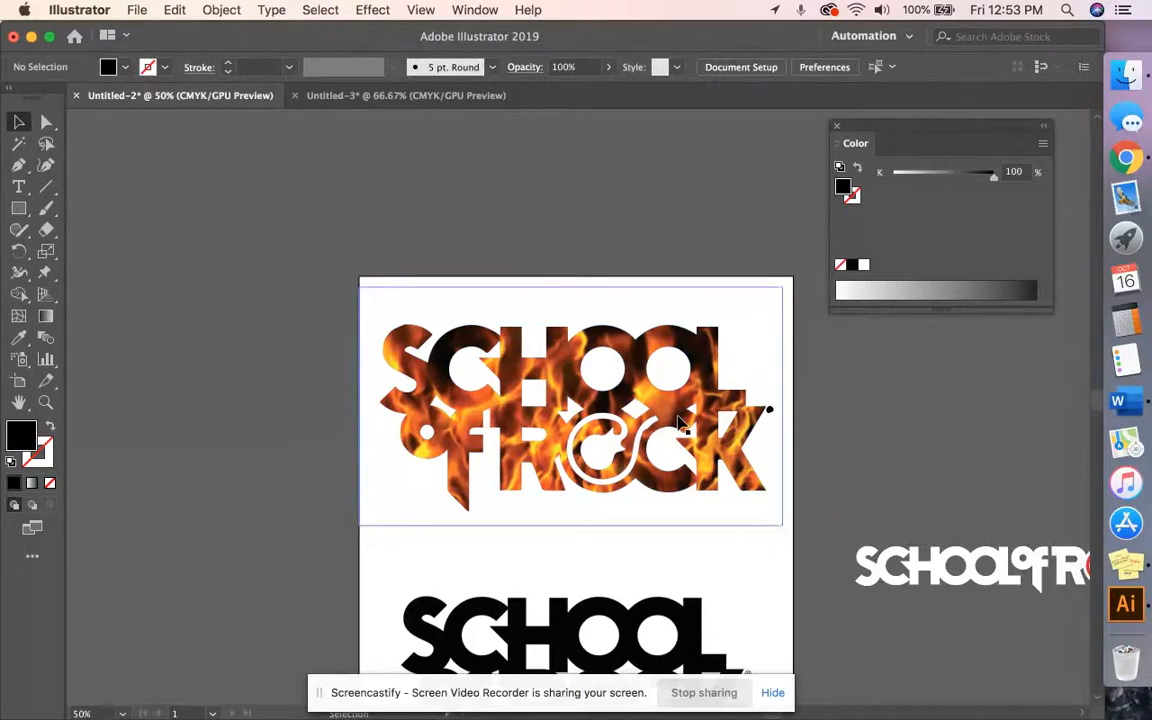
# Step: Apply Image Trace to the Oak Park, IL logo in the artboard's lower half with the 3 Colors preset
pyautogui.press('super+equal')
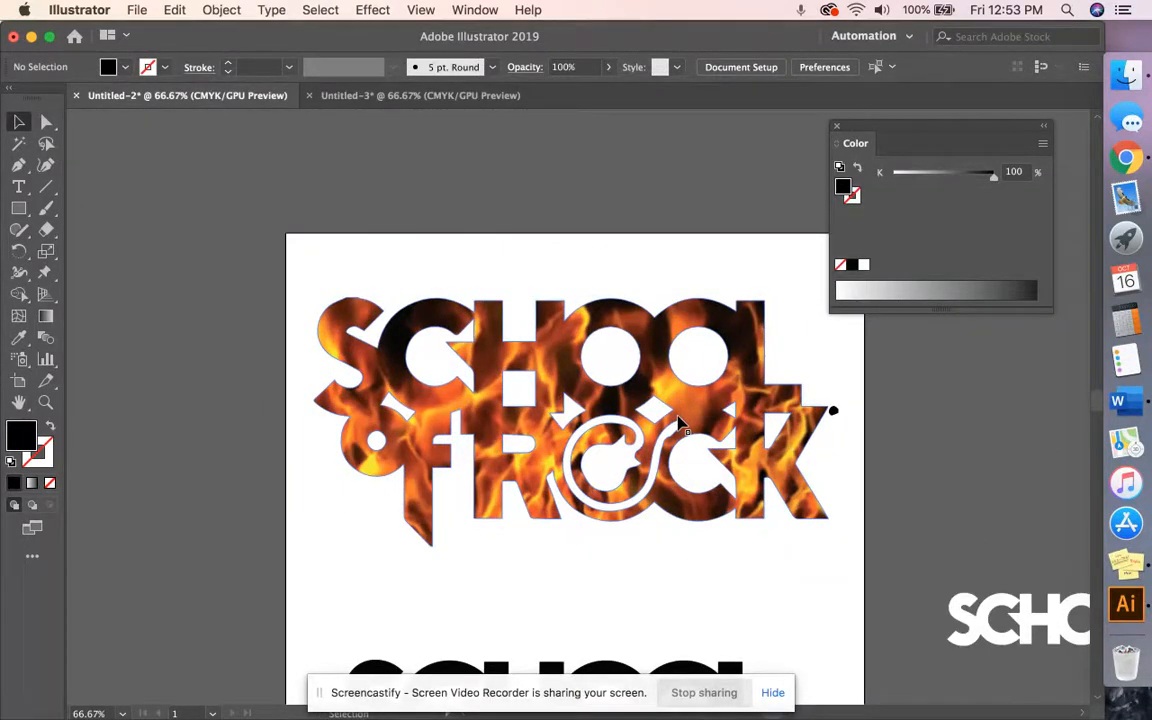
pyautogui.scroll(-5, 678, 425)
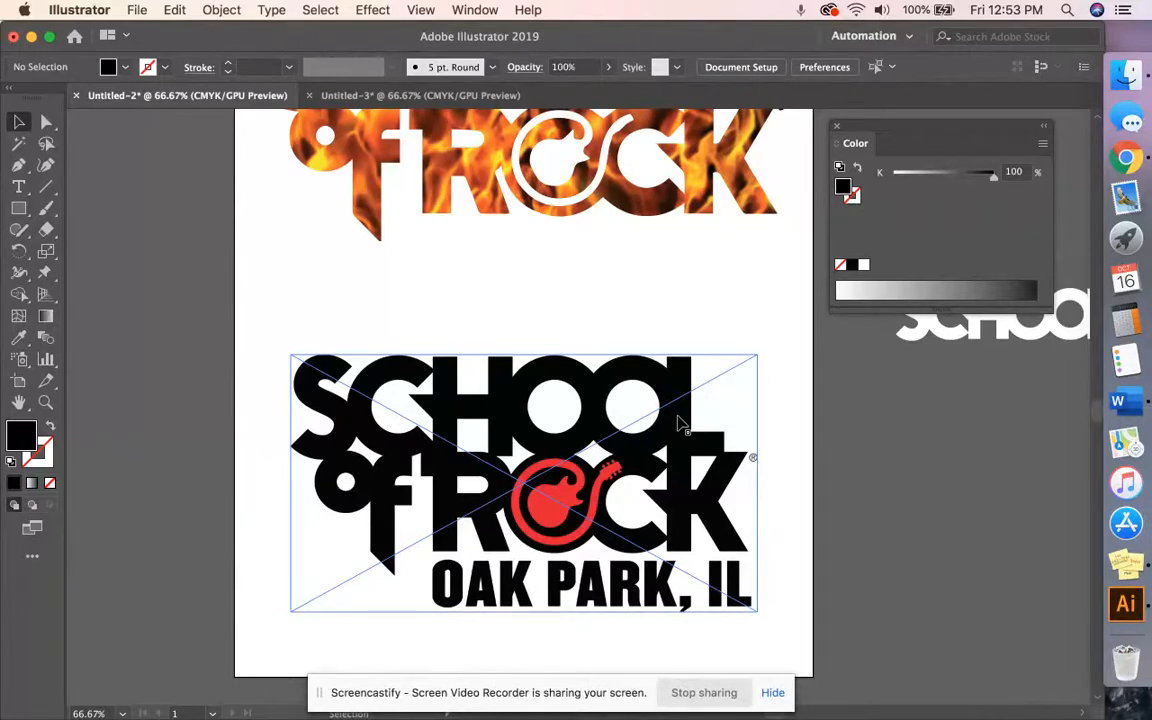
pyautogui.click(660, 430)
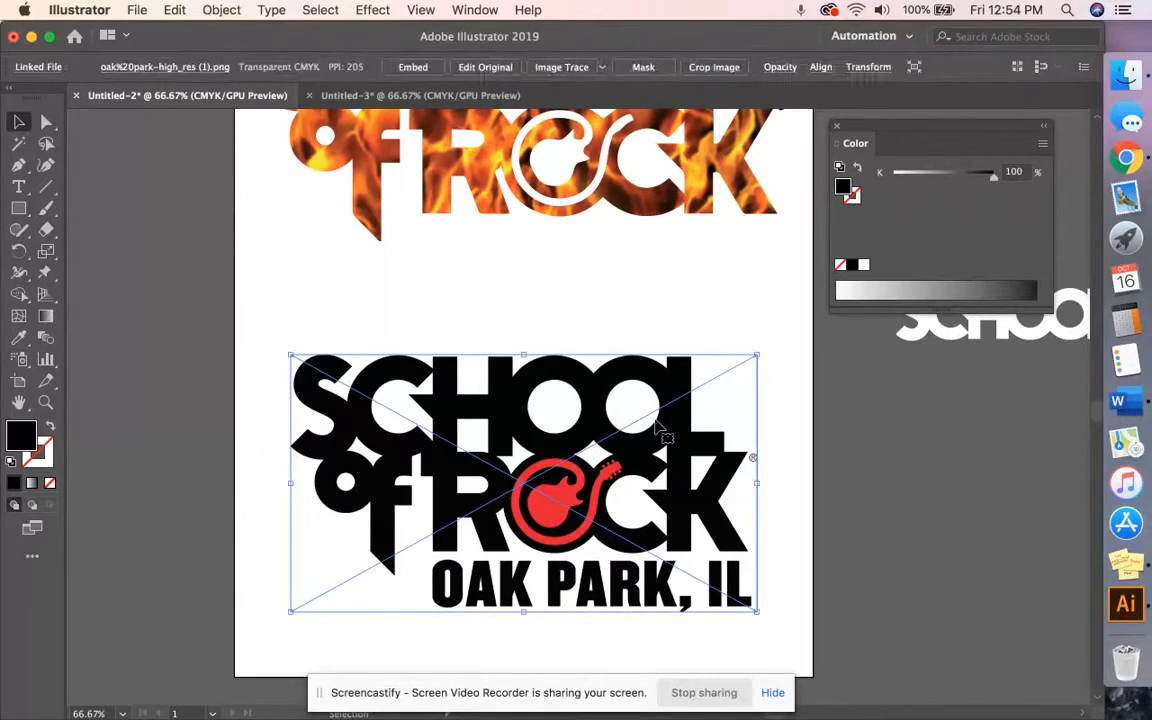
pyautogui.click(561, 67)
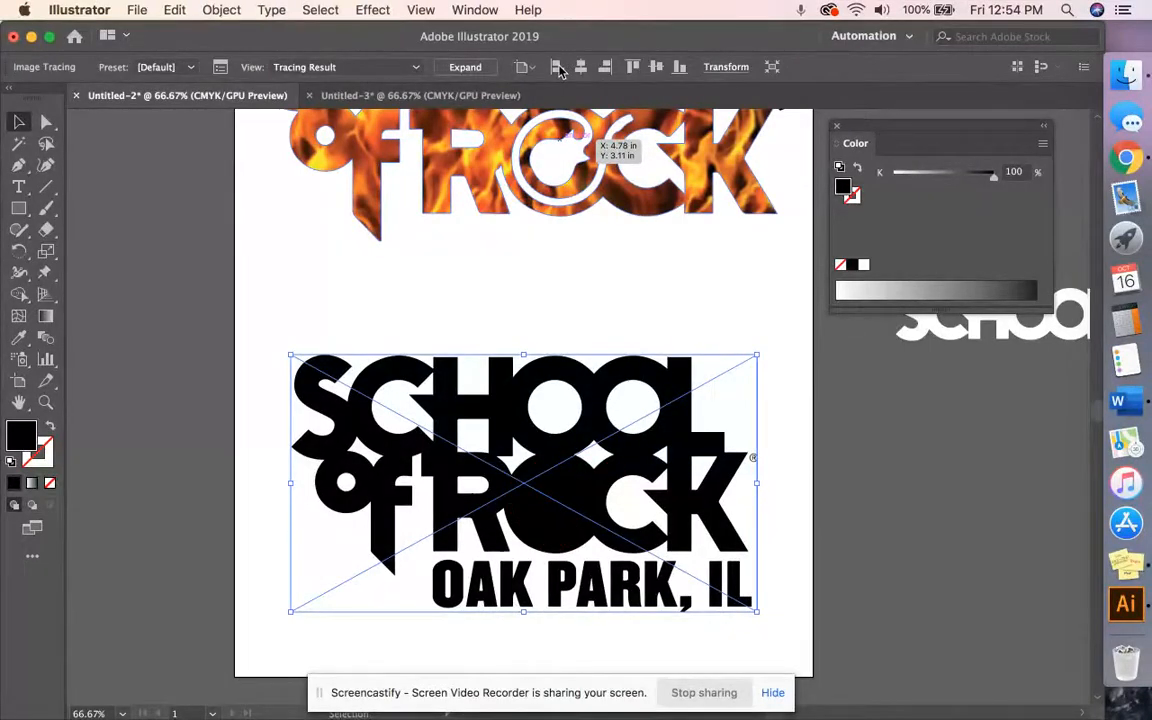
pyautogui.click(188, 67)
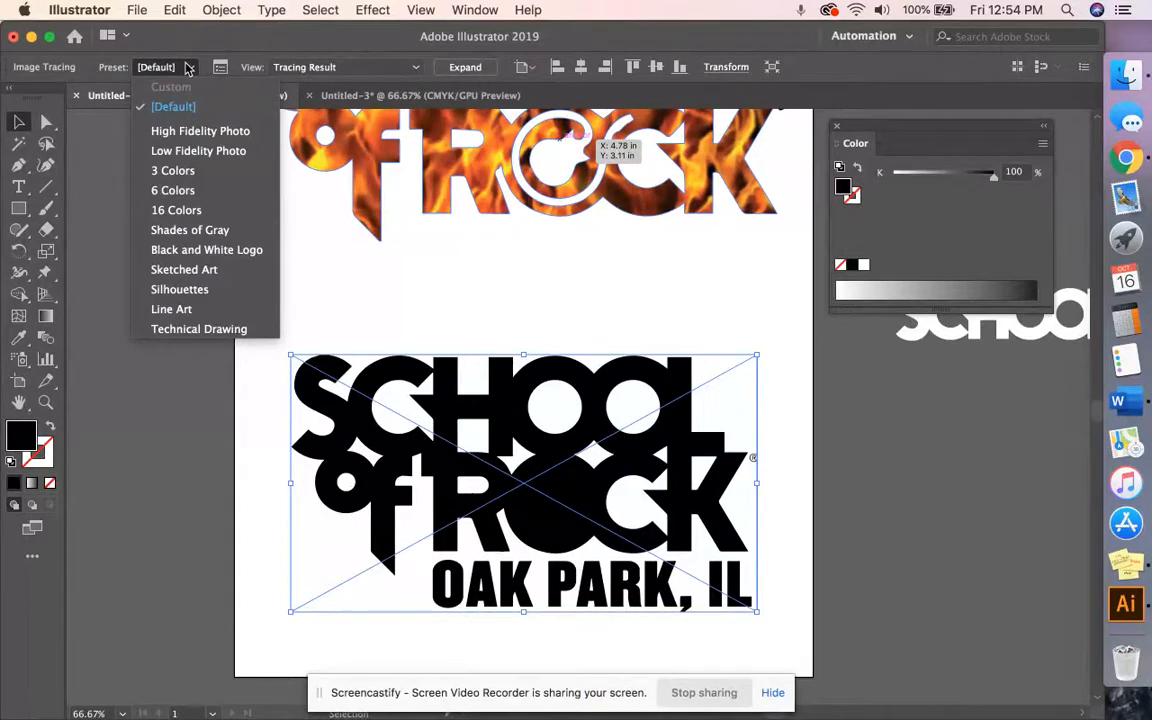
pyautogui.click(174, 171)
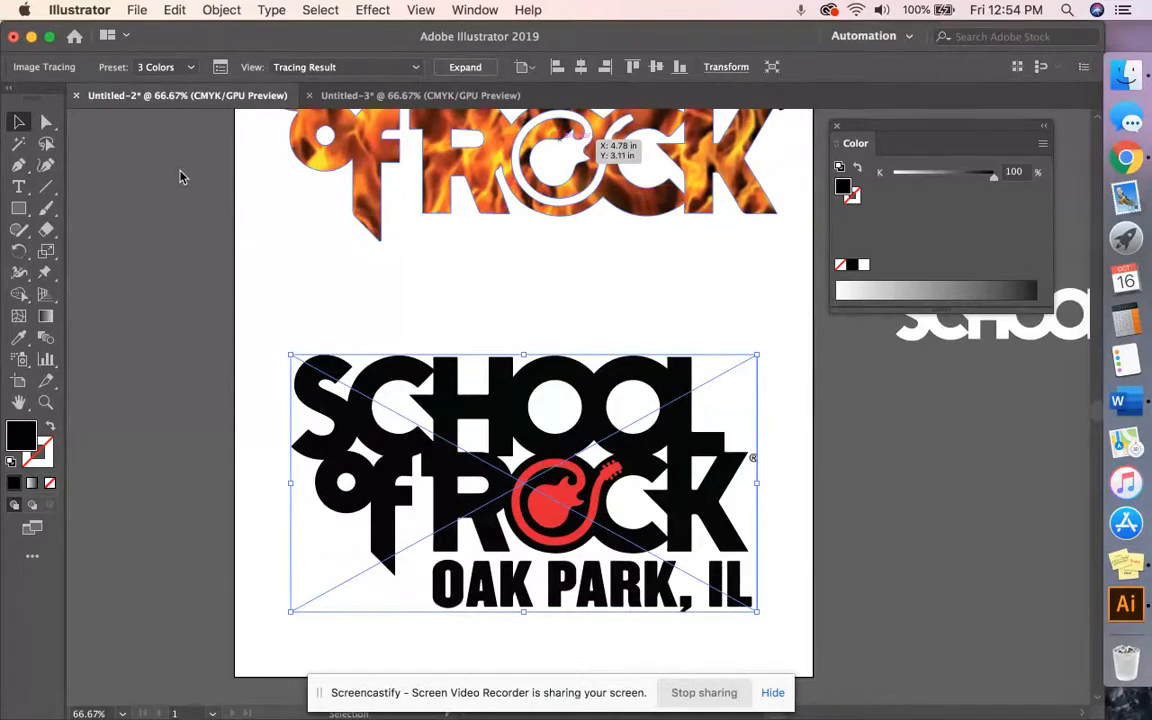
# Step: Expand the Oak Park logo's tracing, ungroup it and clear the selection
pyautogui.click(466, 68)
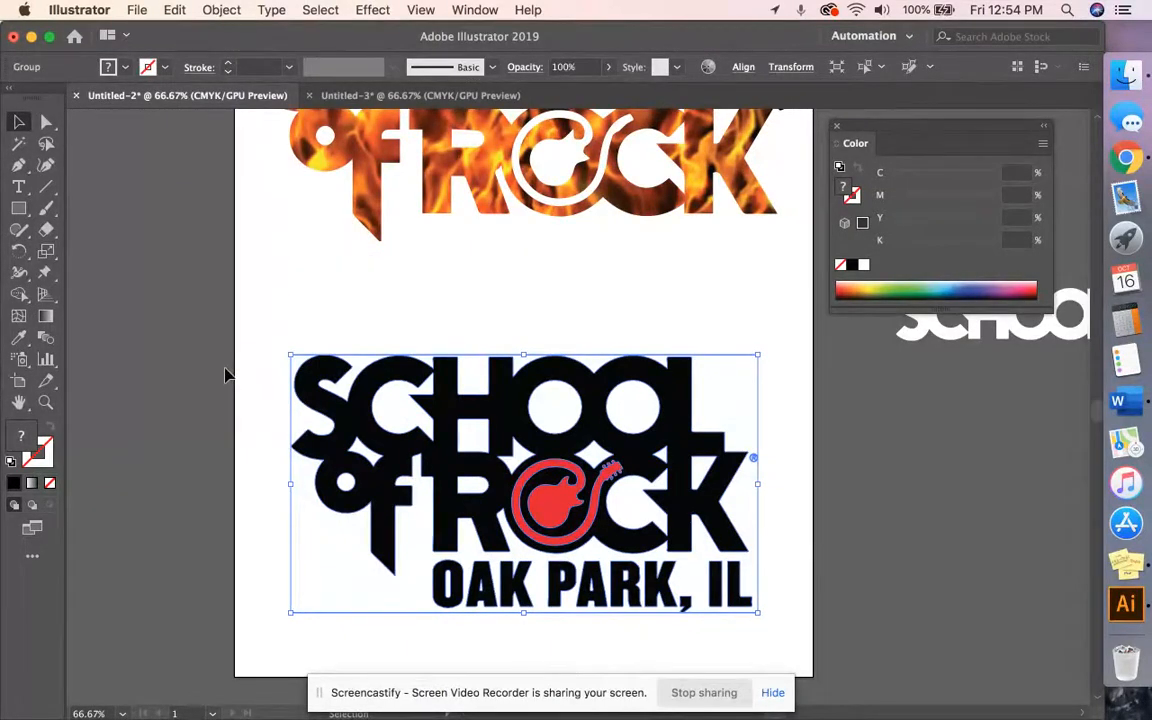
pyautogui.click(218, 10)
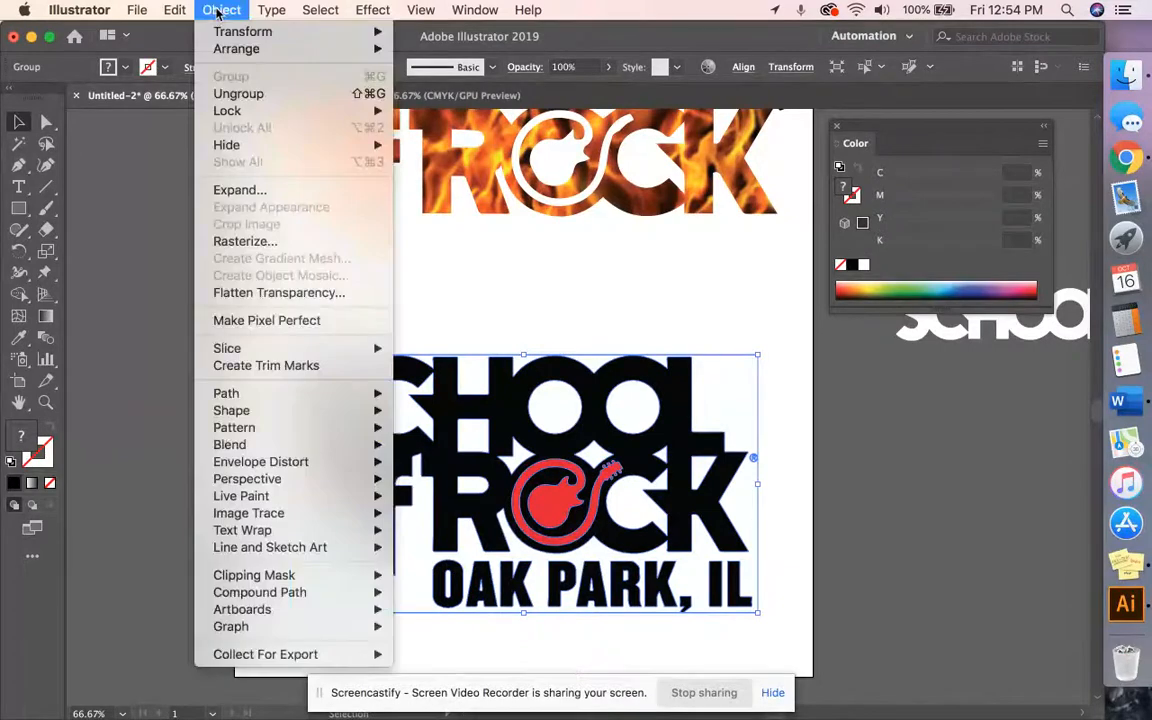
pyautogui.click(238, 94)
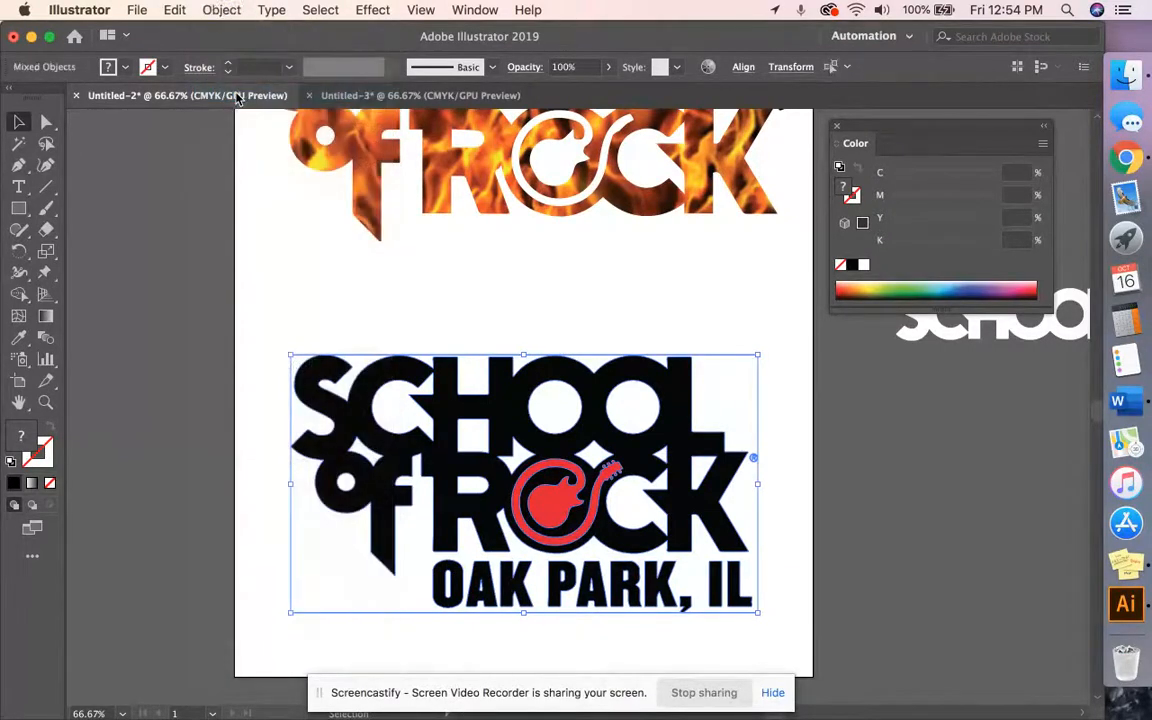
pyautogui.click(165, 352)
# Step: Move the red guitar shape out of the Oak Park logo to just above it and enlarge it about 2.5 times
pyautogui.click(547, 517)
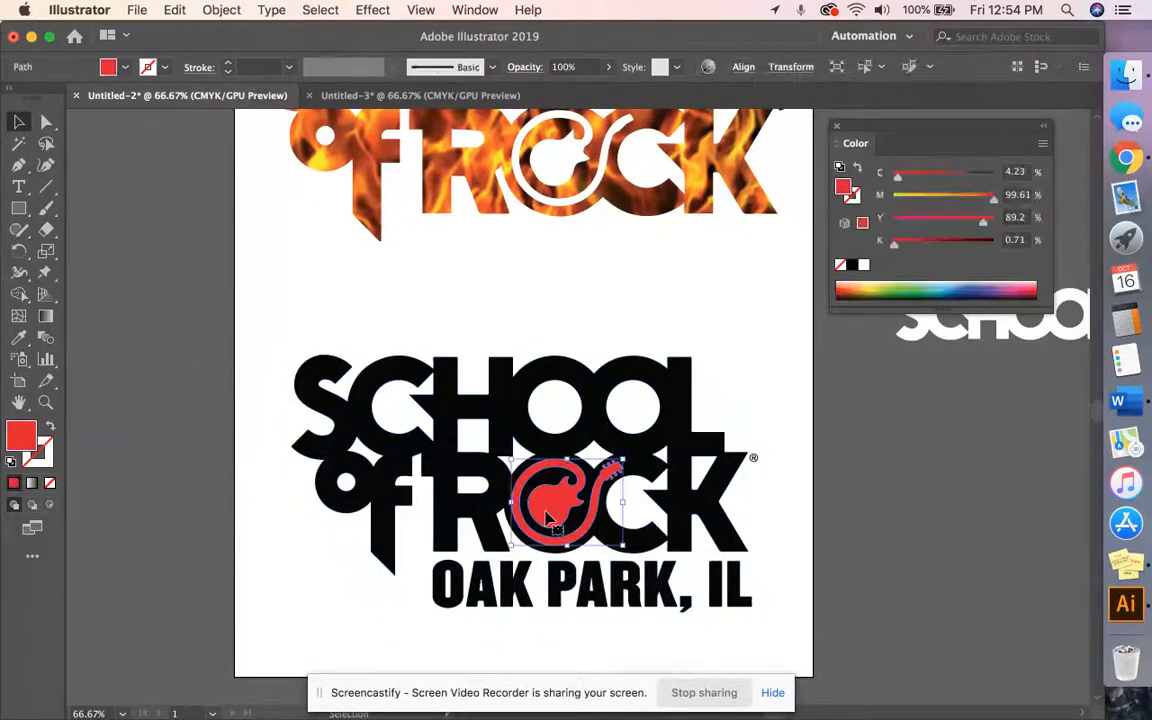
pyautogui.moveTo(547, 517); pyautogui.dragTo(551, 360)
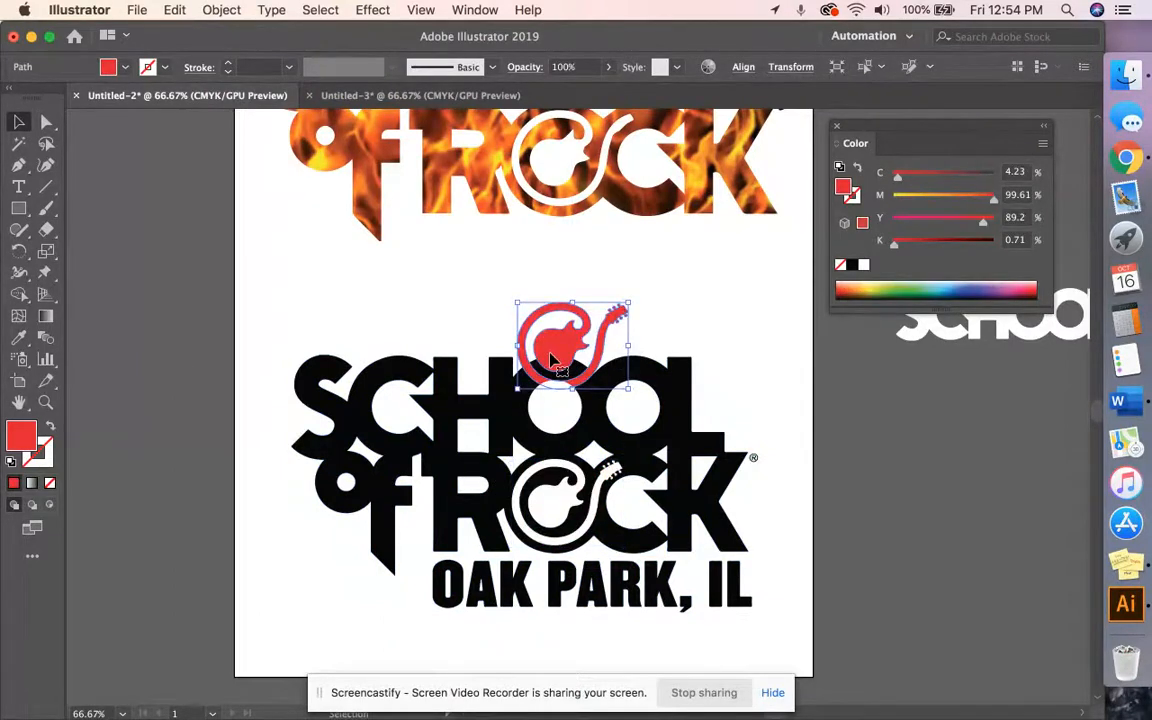
pyautogui.press('super+z')
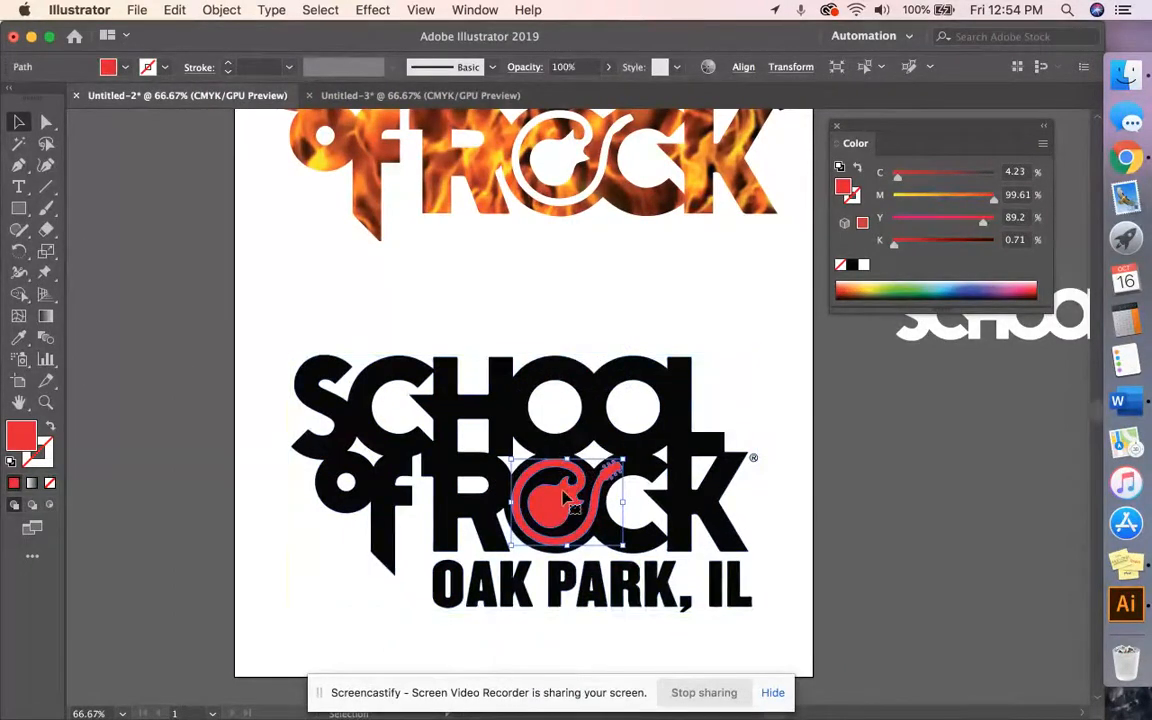
pyautogui.moveTo(565, 495); pyautogui.dragTo(580, 283)
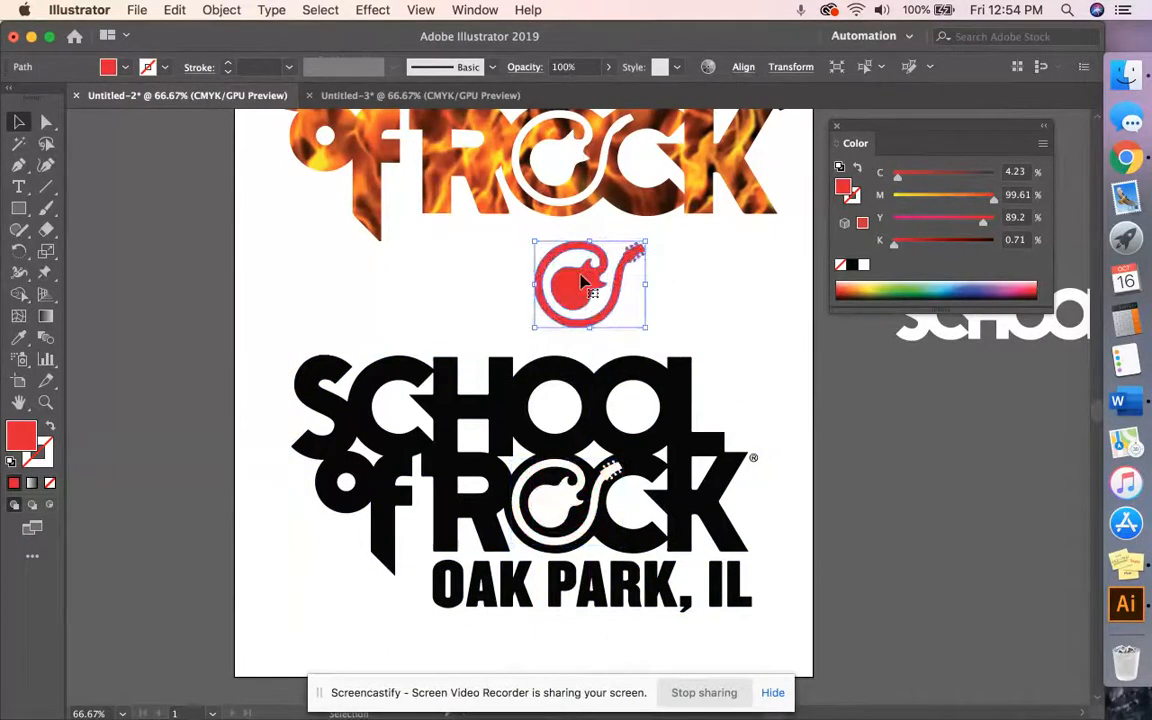
pyautogui.moveTo(647, 327); pyautogui.dragTo(810, 460)
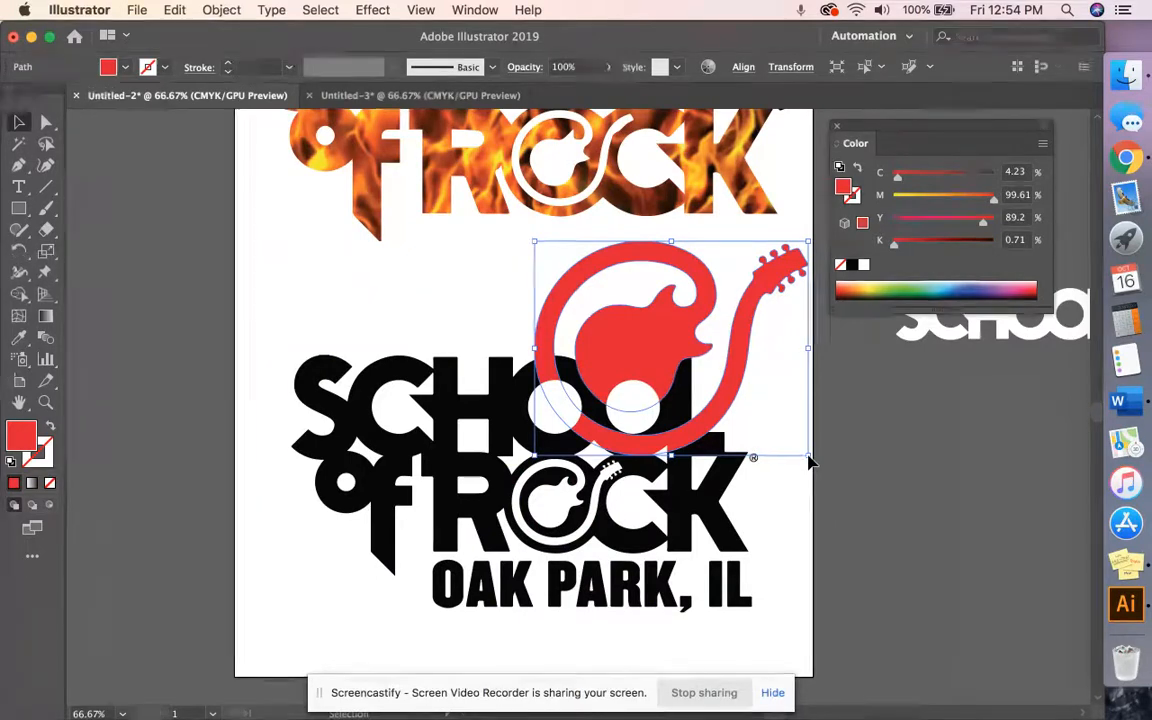
# Step: Undo the red guitar's enlargement and its move out of the Oak Park logo, and clear the selection
pyautogui.press('super+z')
pyautogui.press('super+z')
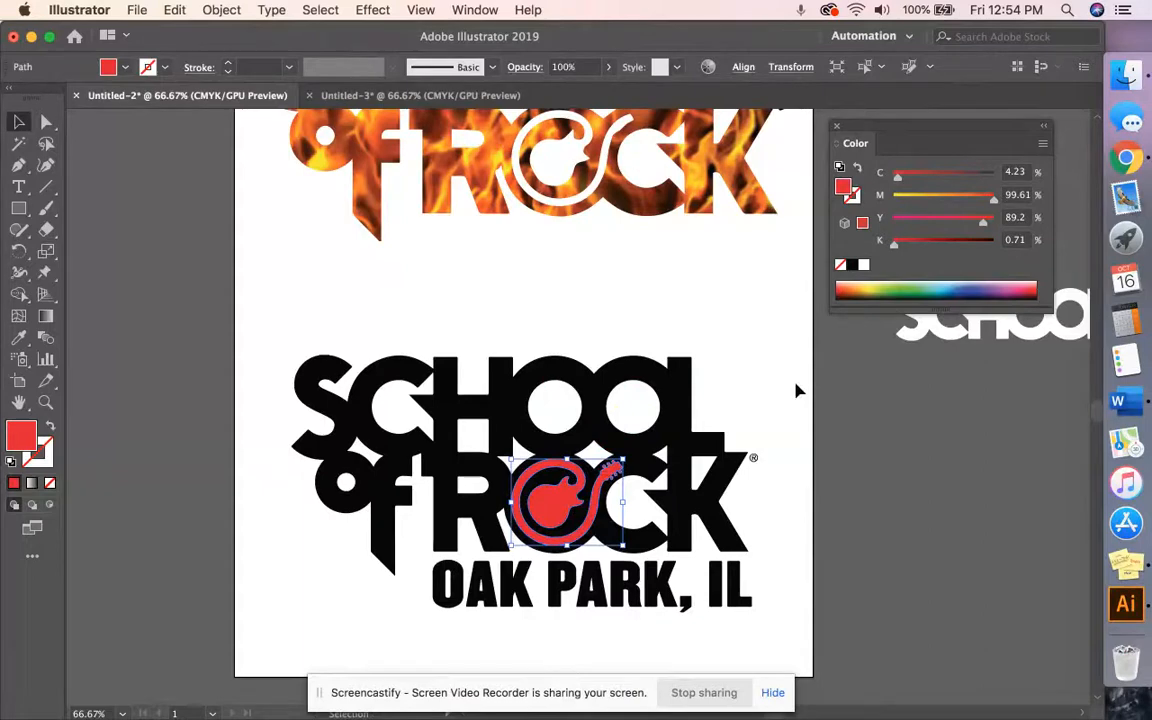
pyautogui.click(797, 390)
# Step: Recolor the red guitar shape in the Oak Park logo with a medium green fill
pyautogui.click(563, 493)
pyautogui.doubleClick(22, 433)
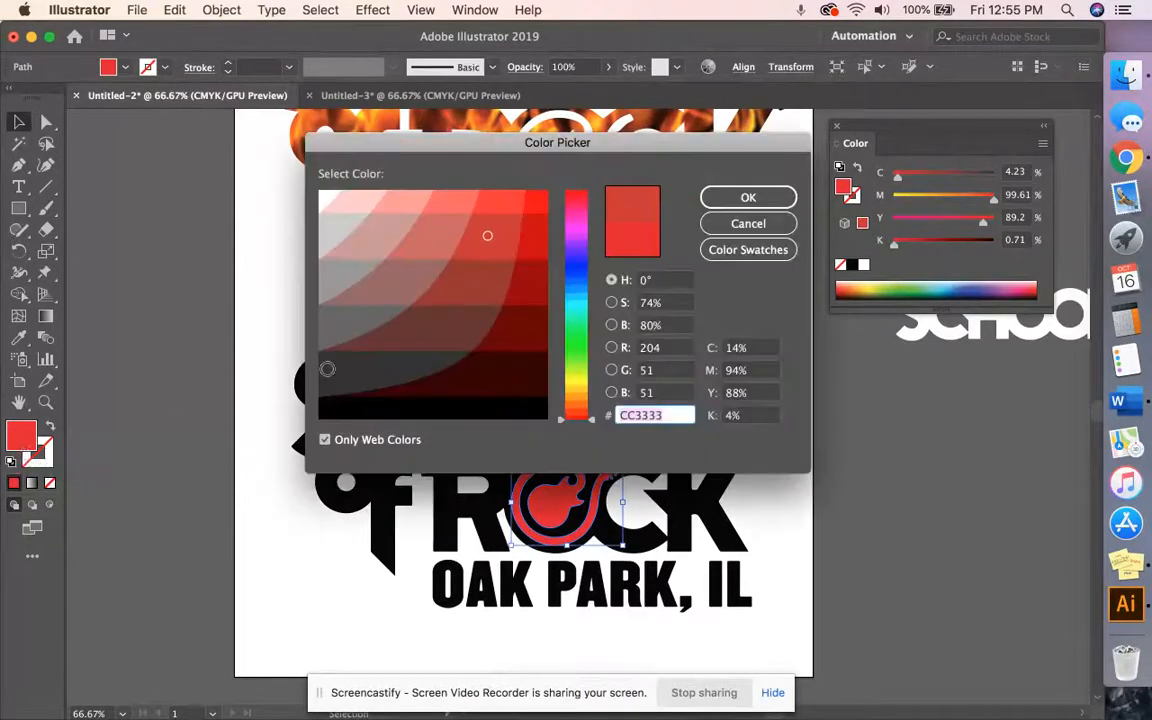
pyautogui.moveTo(577, 300); pyautogui.dragTo(572, 352)
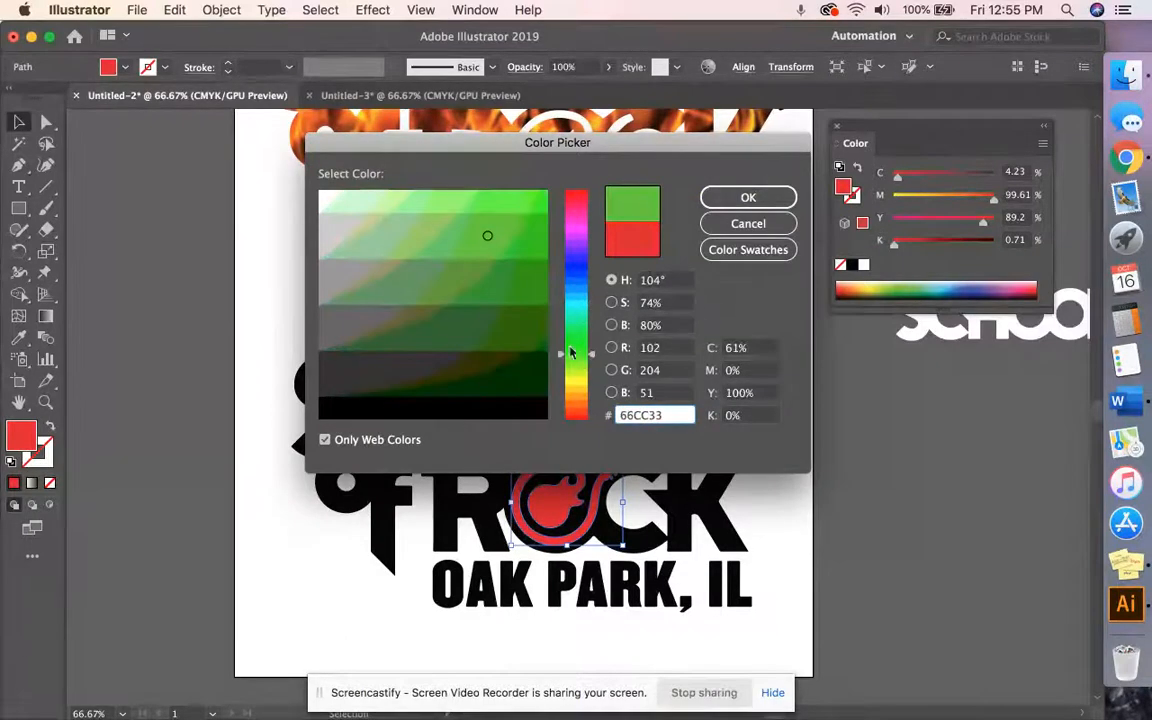
pyautogui.click(482, 258)
pyautogui.click(748, 197)
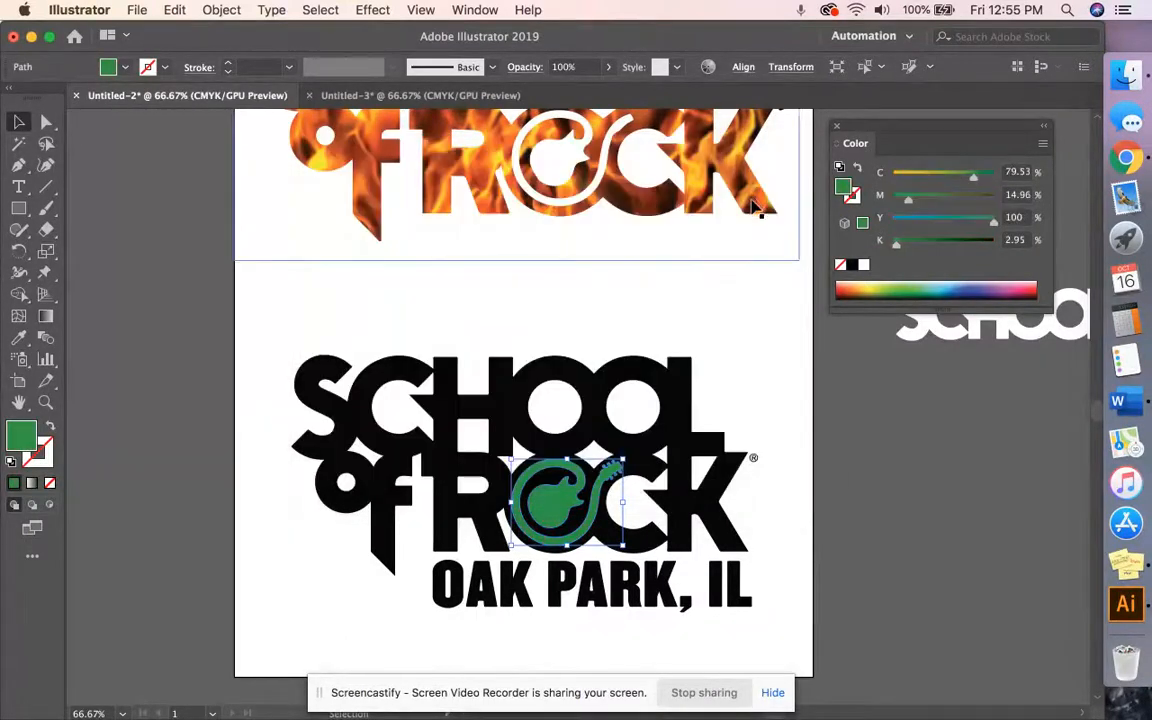
# Step: Recolor the black SCHOOL OF ROCK lettering of the Oak Park logo with a turquoise fill
pyautogui.click(676, 380)
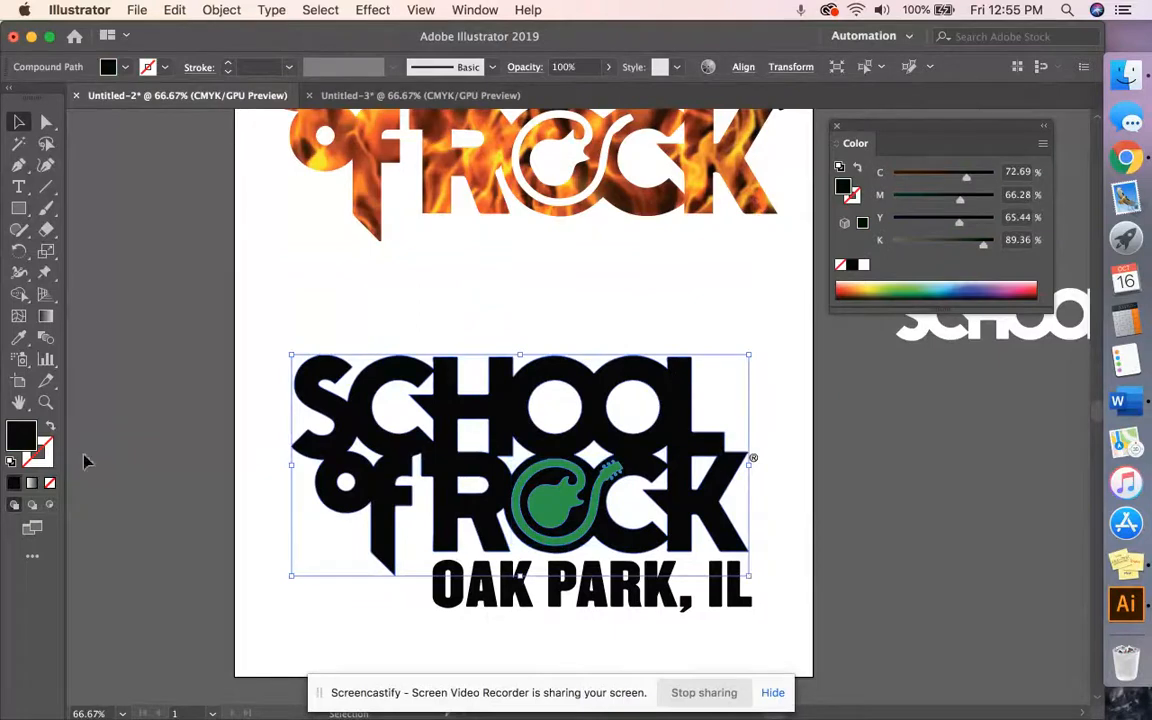
pyautogui.doubleClick(22, 432)
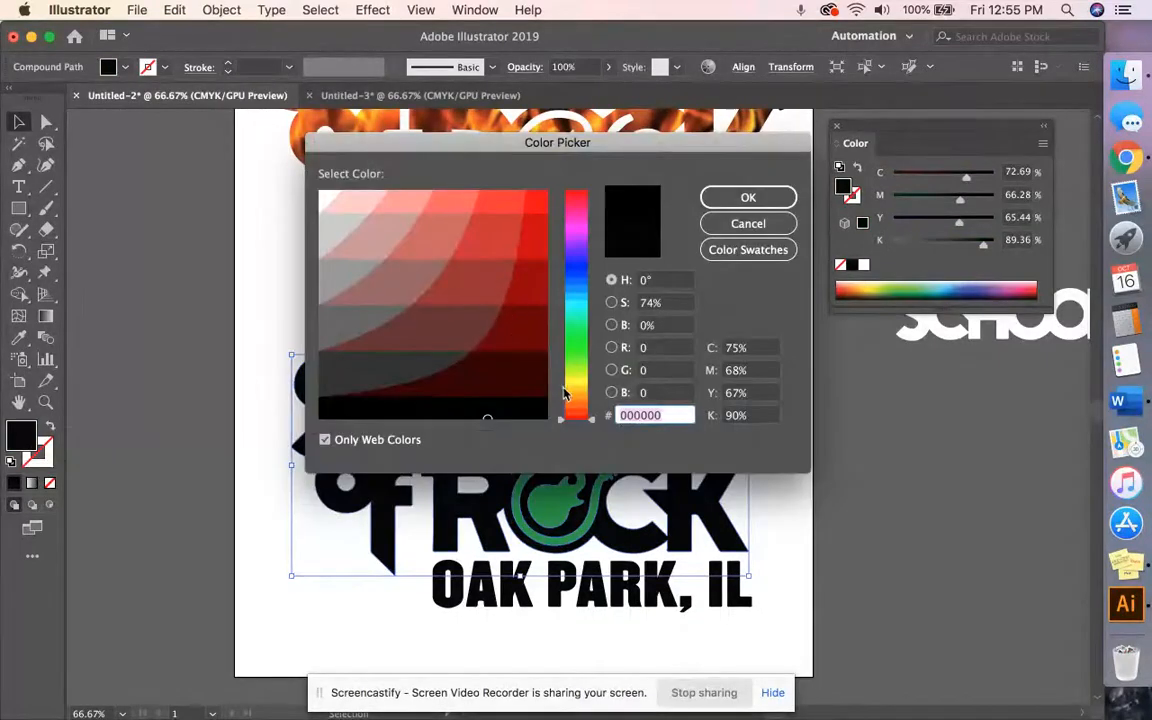
pyautogui.click(579, 325)
pyautogui.click(578, 308)
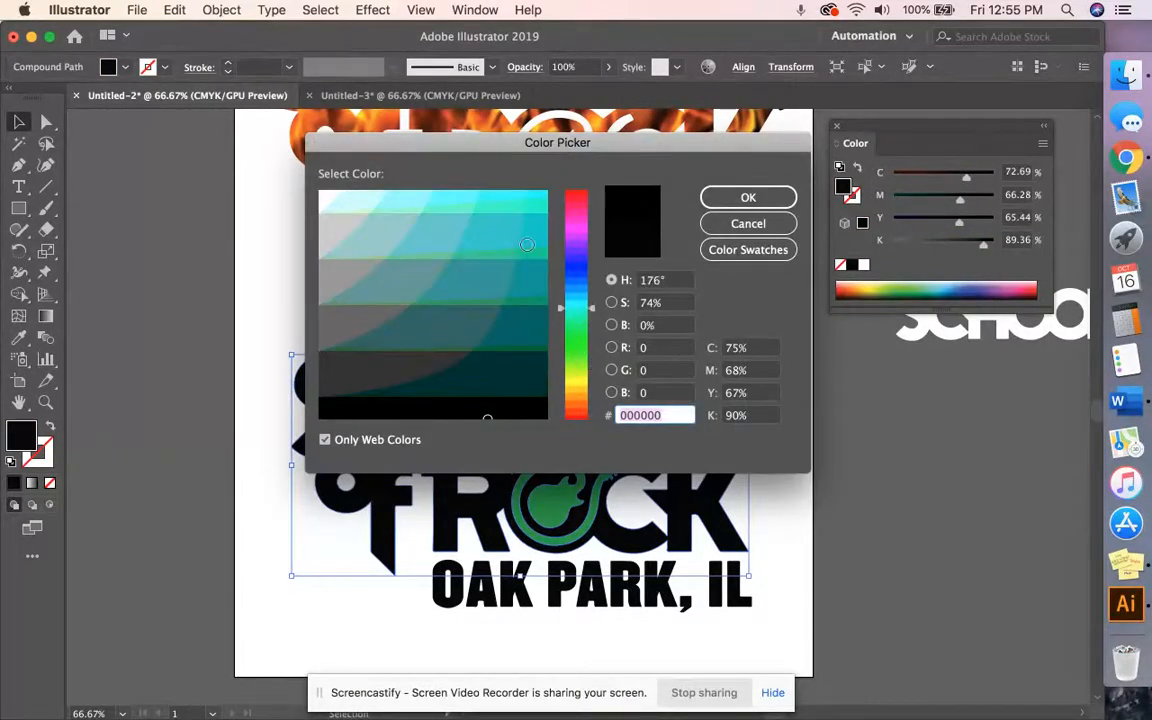
pyautogui.click(511, 229)
pyautogui.click(730, 200)
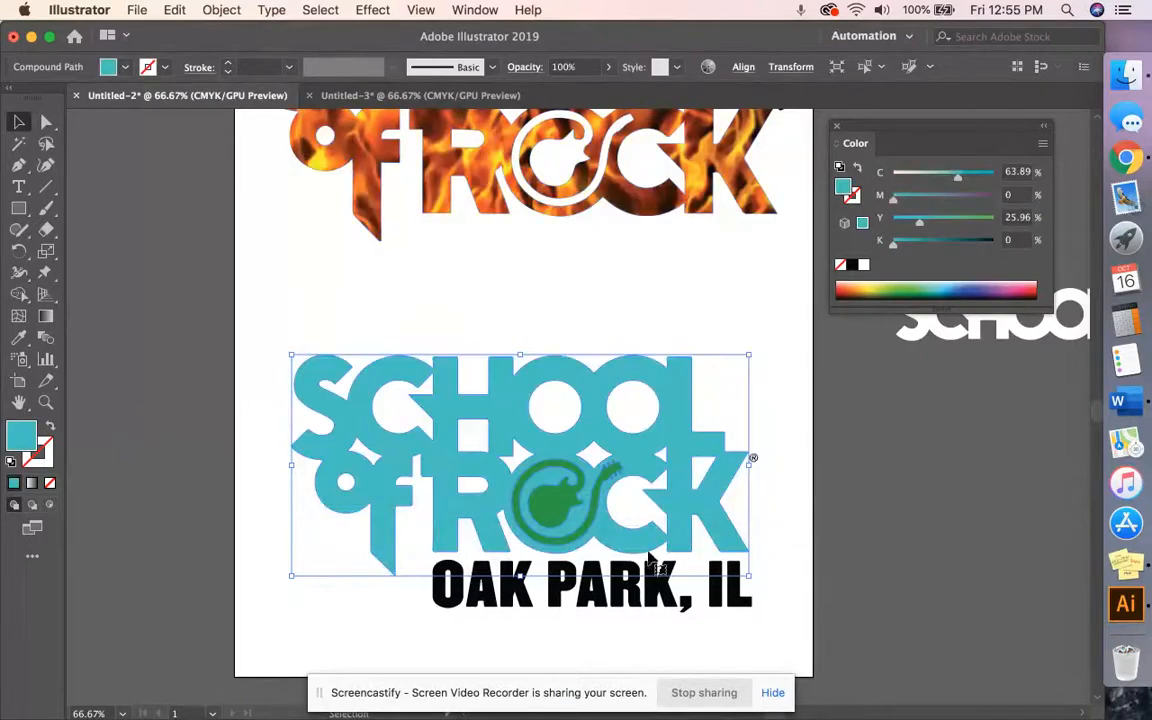
# Step: Try to fill all the OAK PARK, IL letters with a blue-violet color, and undo the fill
pyautogui.click(600, 602)
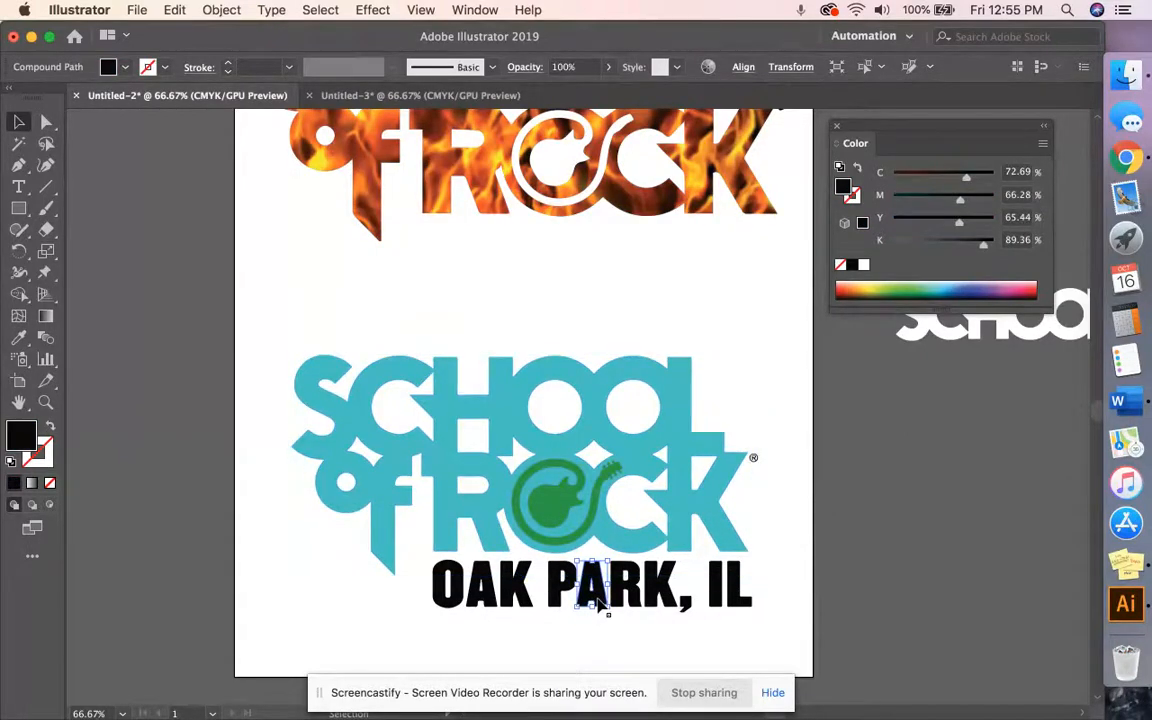
pyautogui.press('super+equal')
pyautogui.press('super+equal')
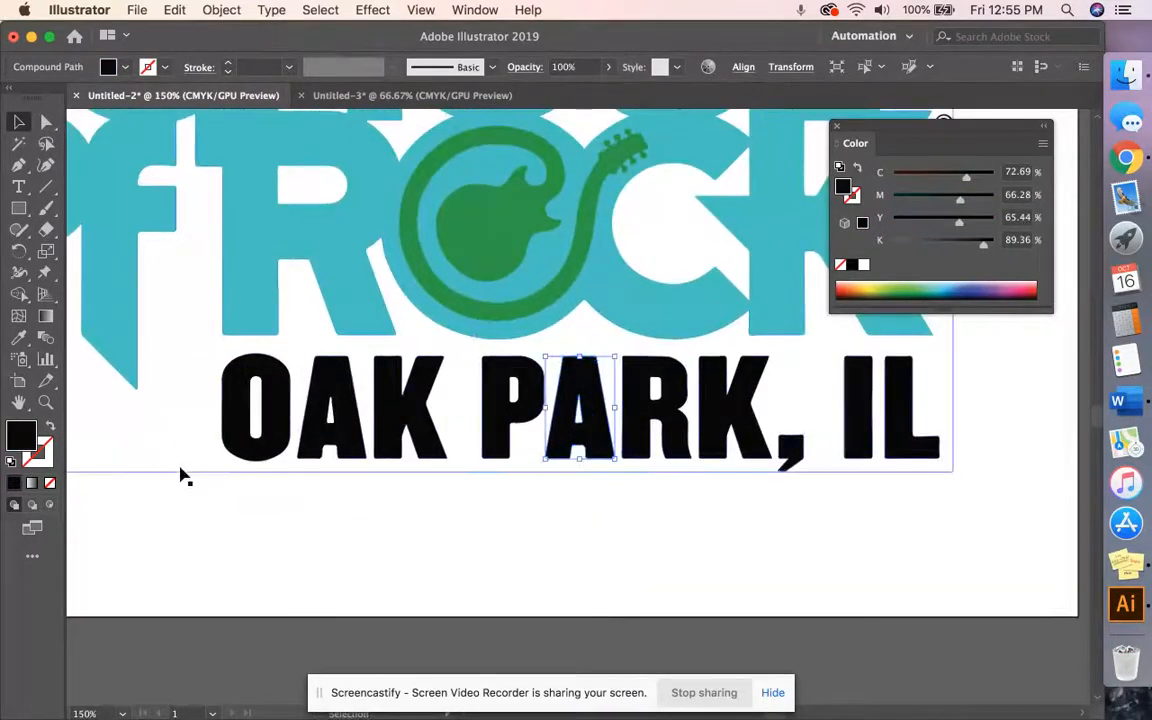
pyautogui.moveTo(973, 508); pyautogui.dragTo(211, 406)
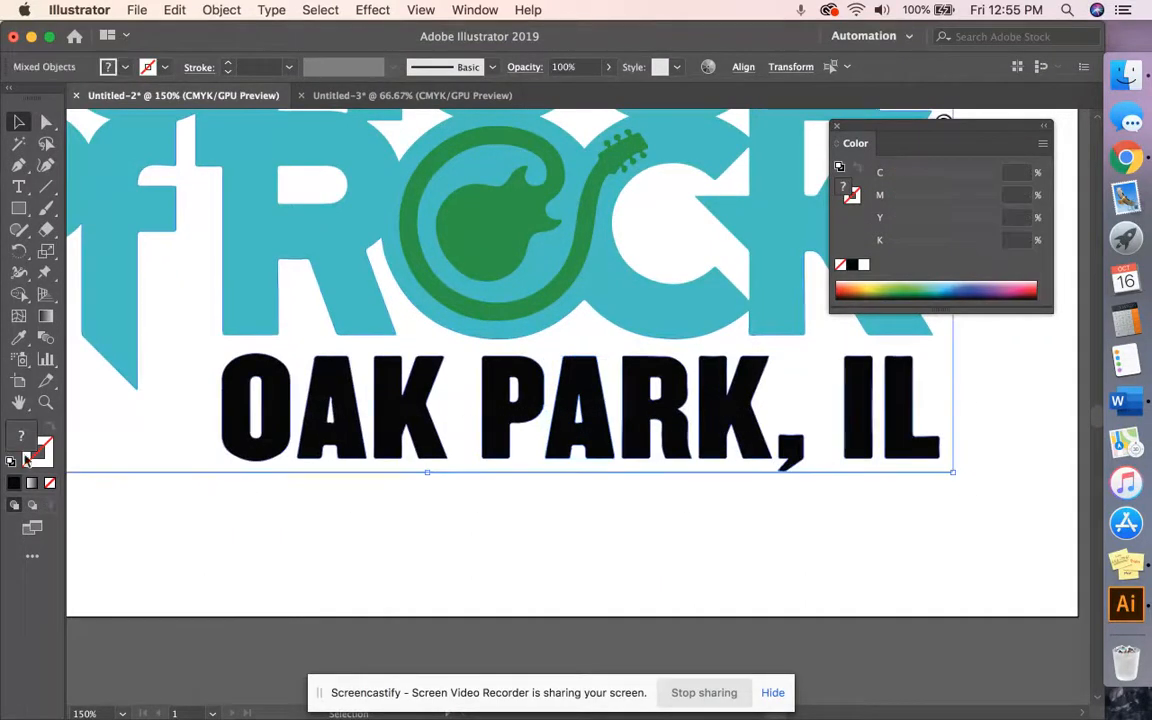
pyautogui.doubleClick(22, 437)
pyautogui.click(577, 263)
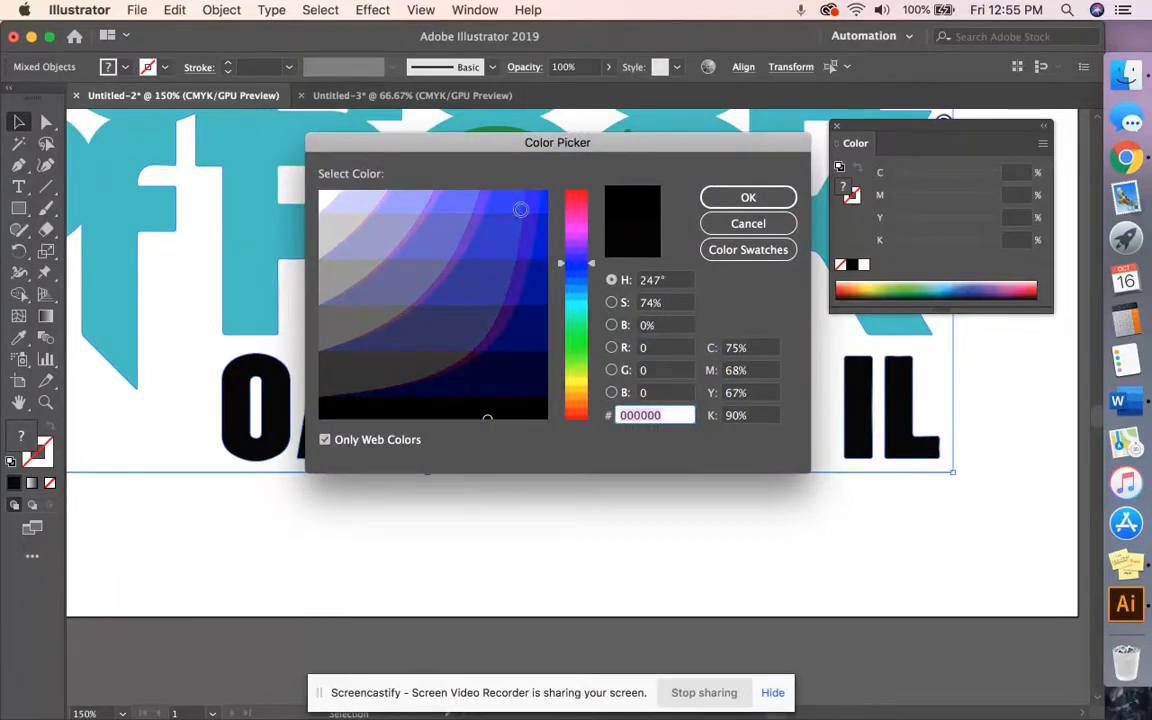
pyautogui.click(534, 231)
pyautogui.click(733, 204)
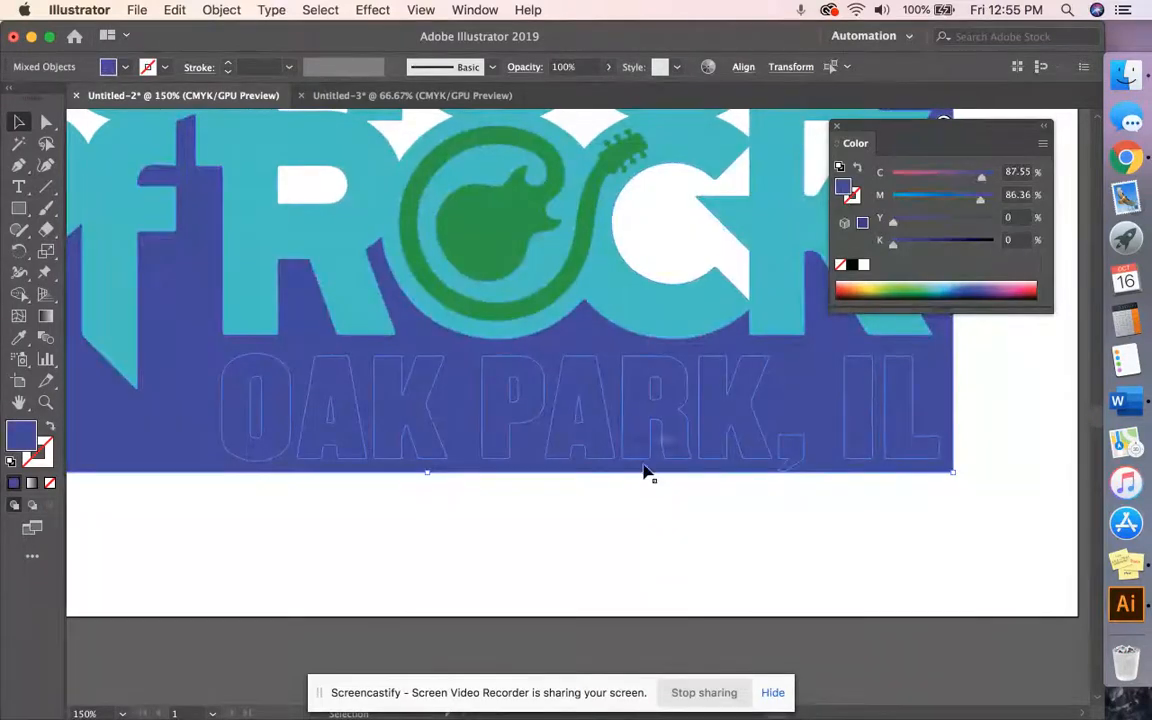
pyautogui.press('super+minus')
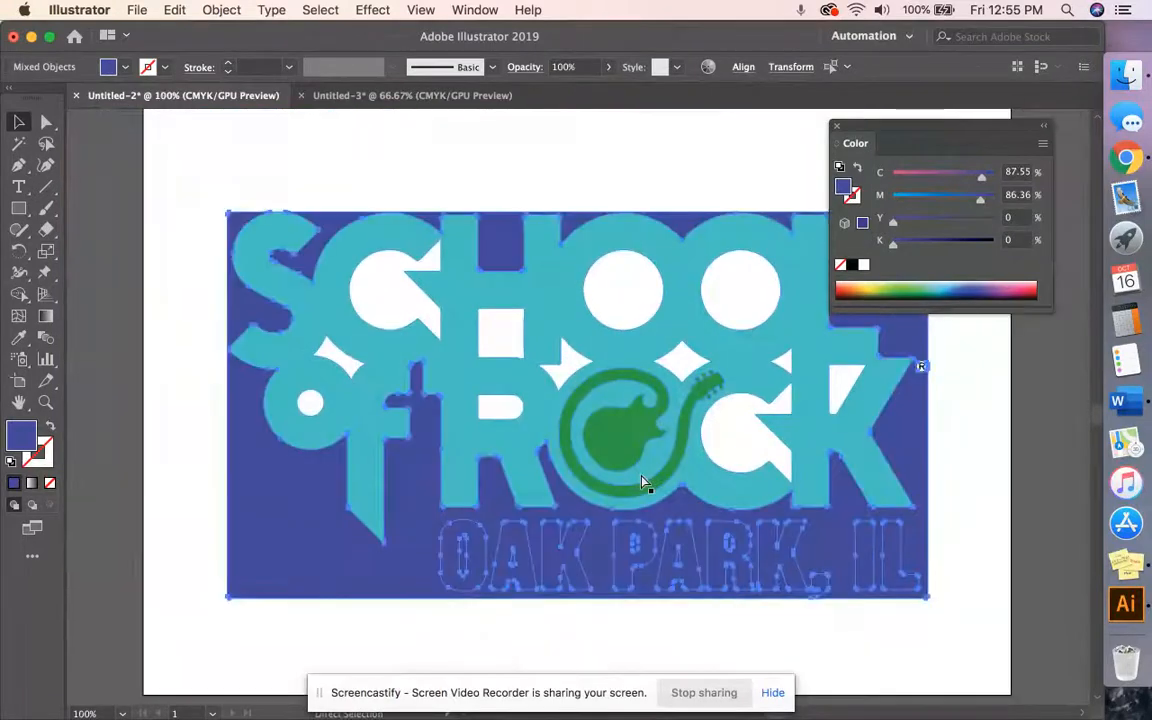
pyautogui.press('super+minus')
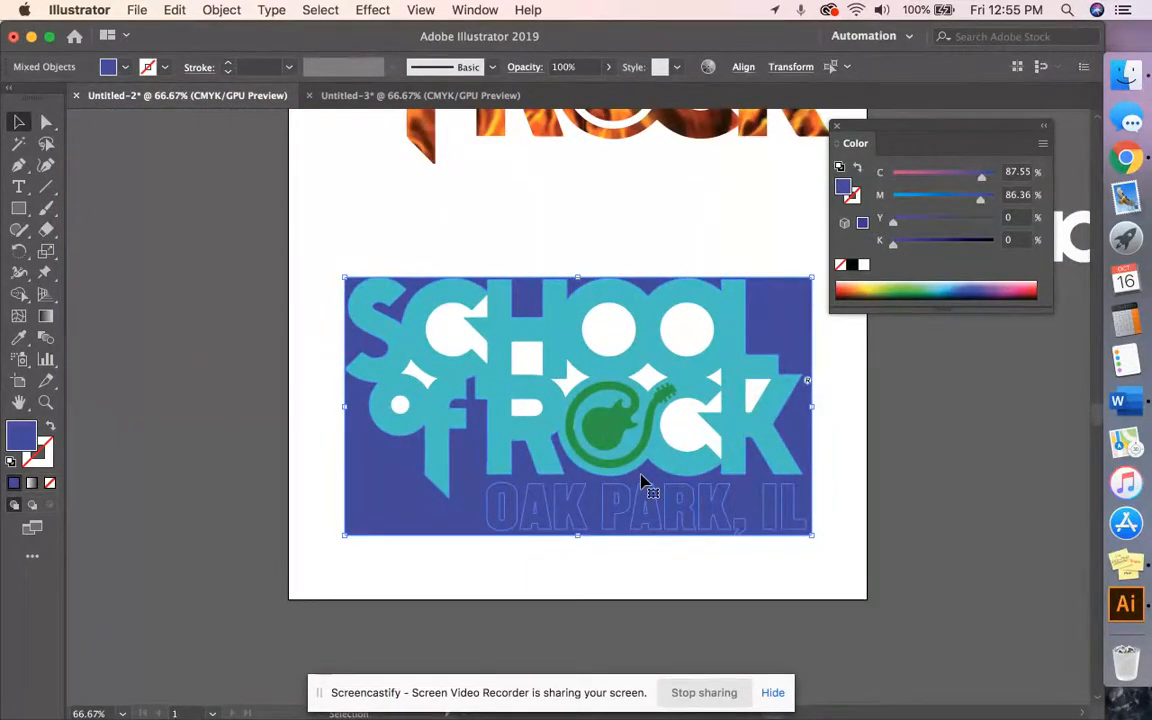
pyautogui.press('super+z')
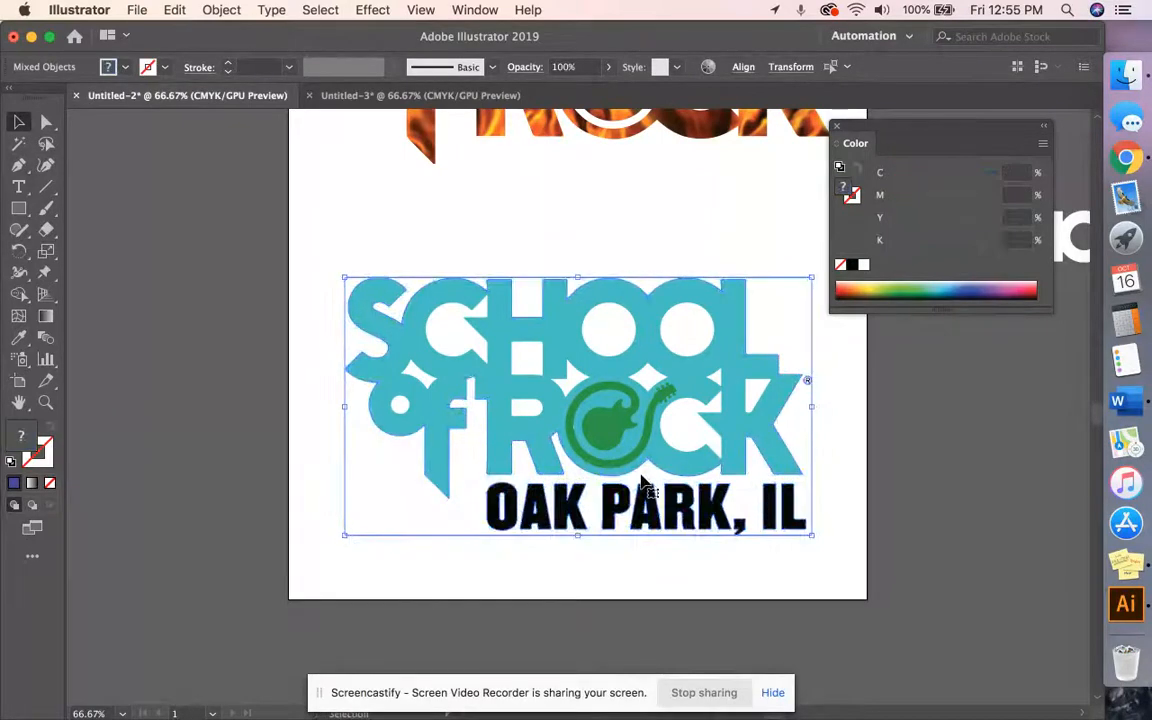
# Step: Select the white background shape behind the Oak Park logo plus everything with the same fill color, and delete it
pyautogui.click(504, 579)
pyautogui.click(383, 488)
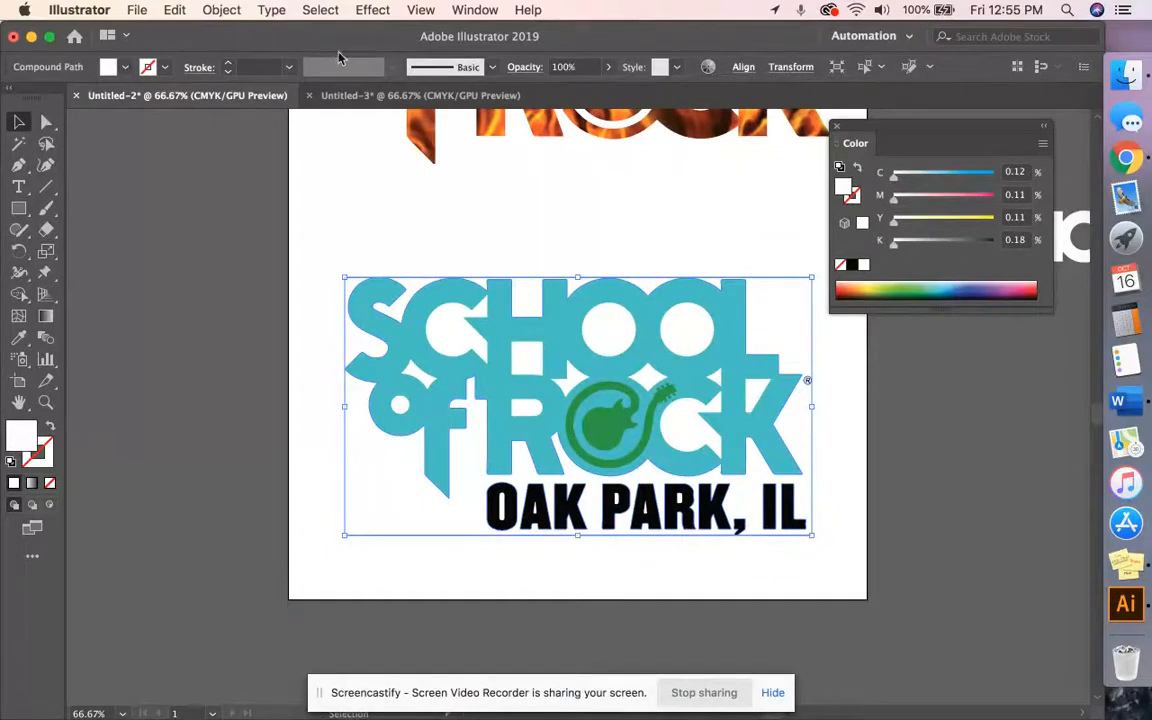
pyautogui.click(321, 10)
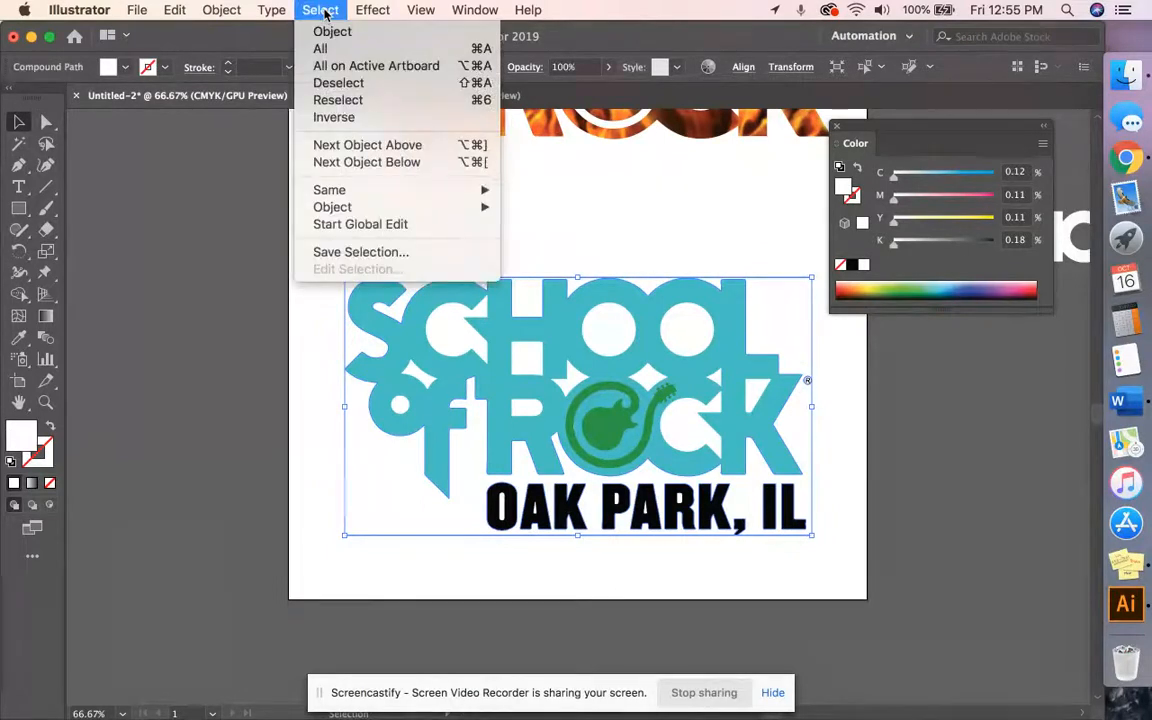
pyautogui.moveTo(353, 190)
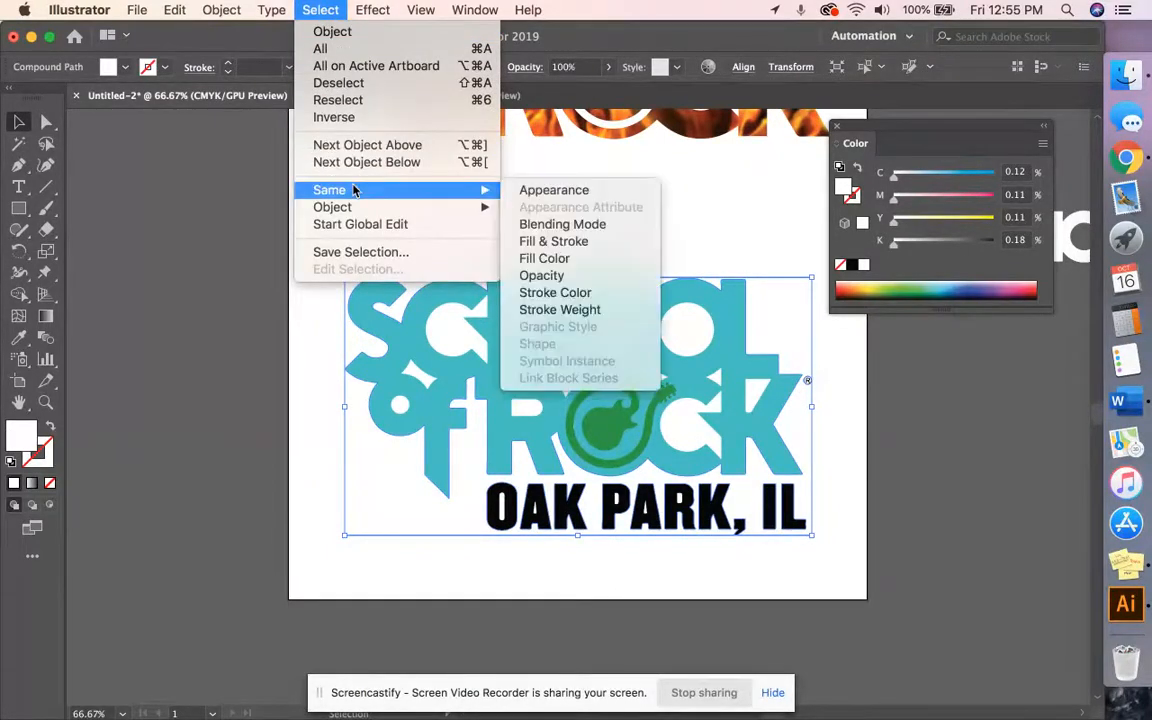
pyautogui.click(545, 258)
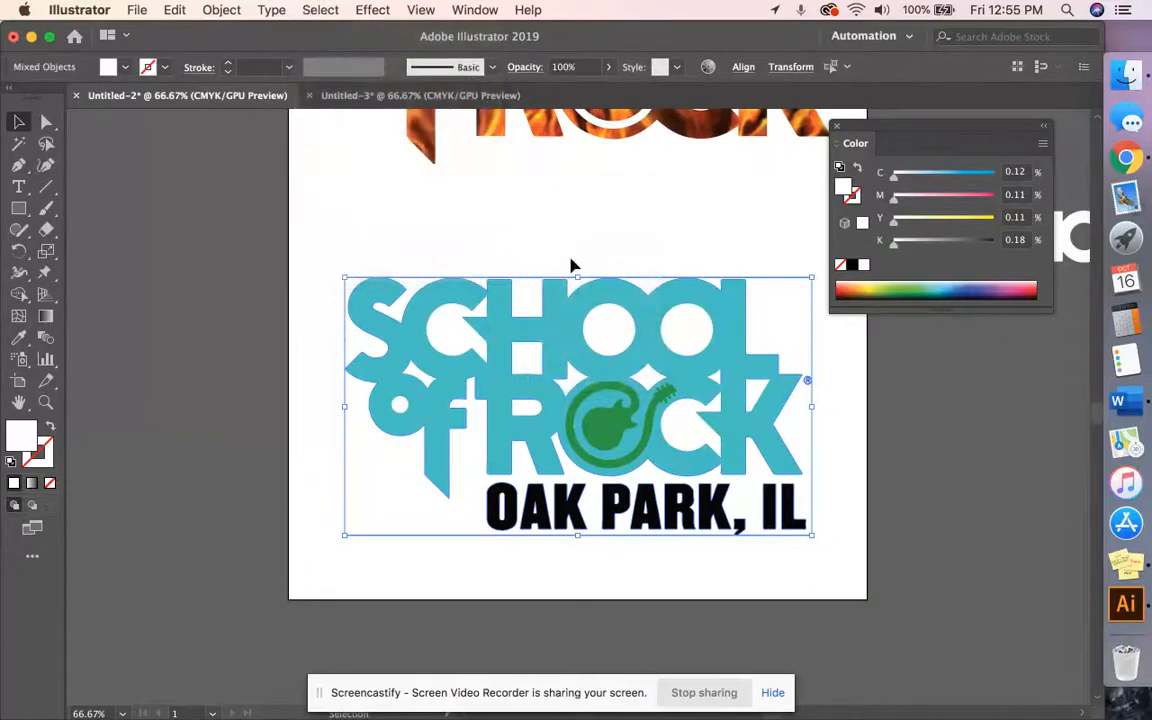
pyautogui.click(571, 265)
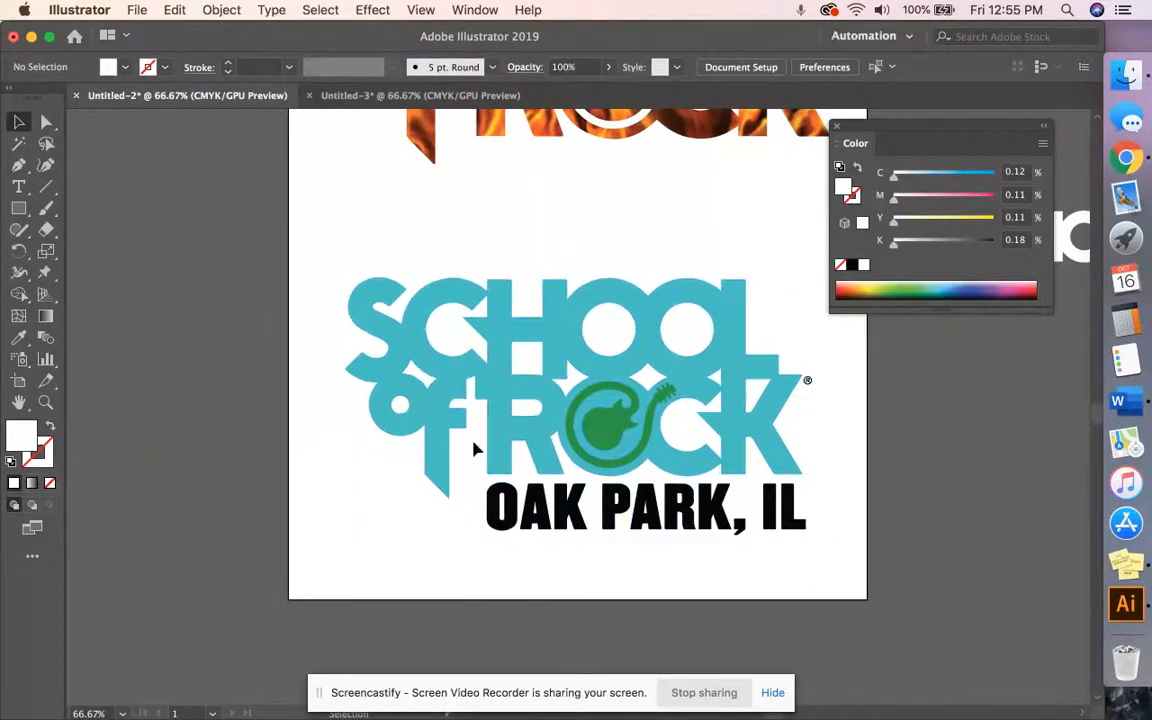
# Step: Fill the OAK PARK, IL letters with a dark blue from the color spectrum and clear the selection
pyautogui.moveTo(807, 497); pyautogui.dragTo(462, 516)
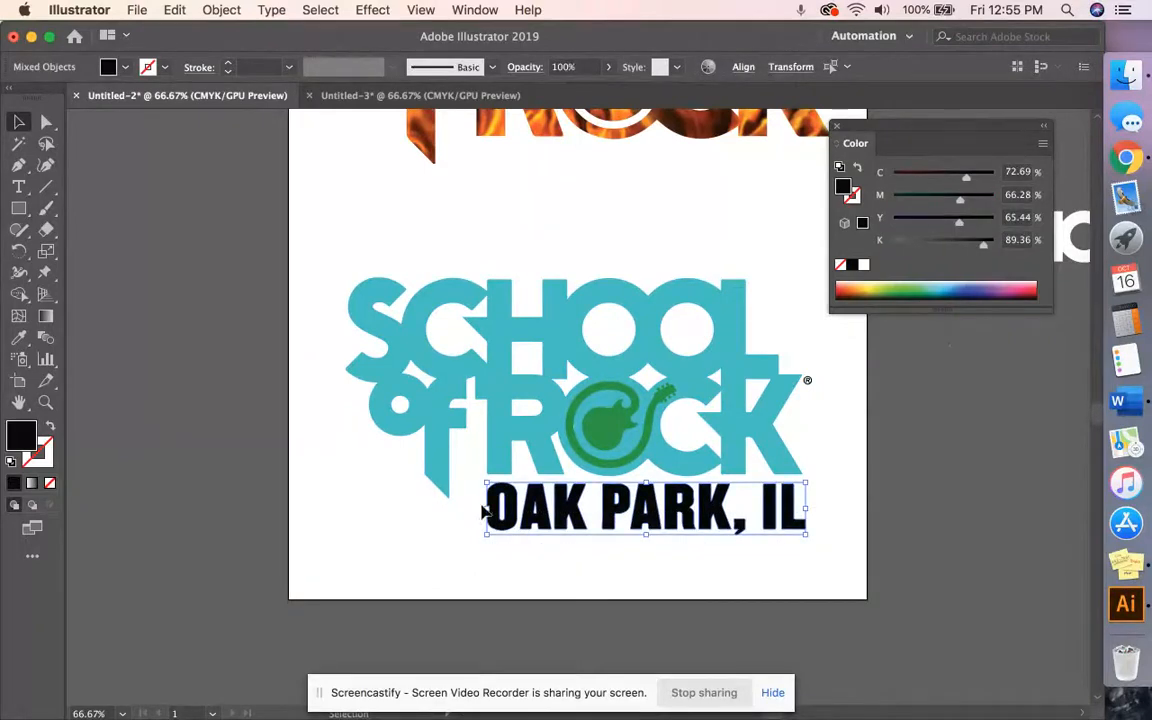
pyautogui.click(976, 287)
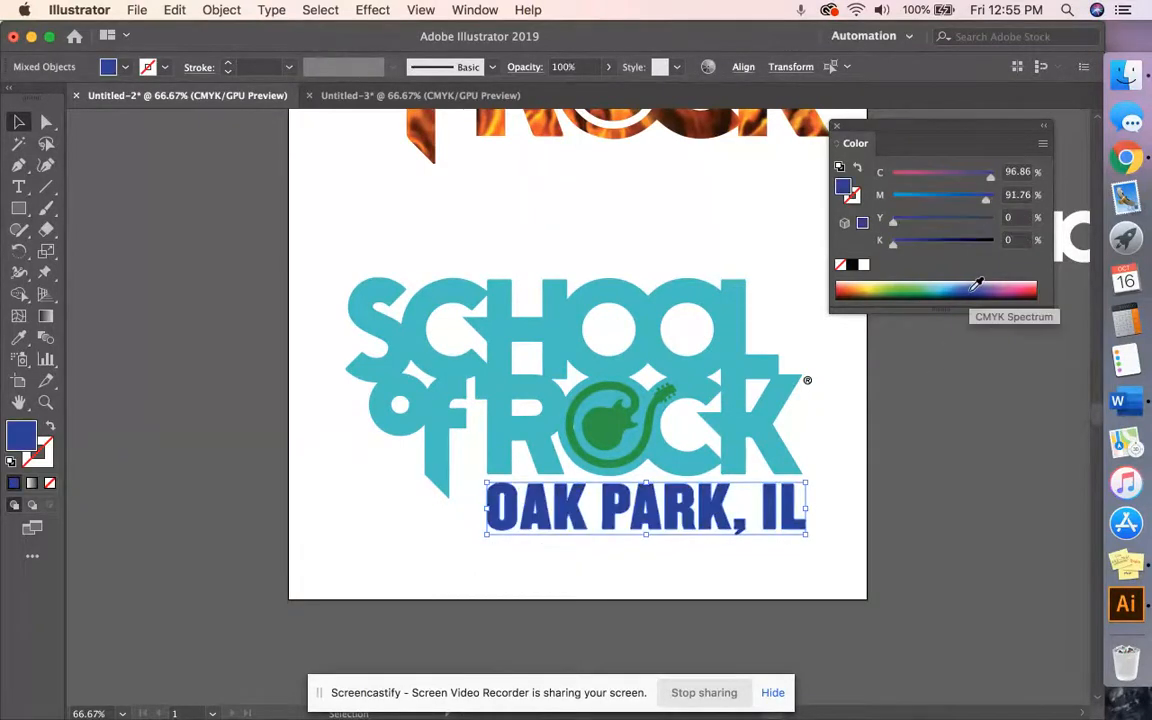
pyautogui.click(728, 589)
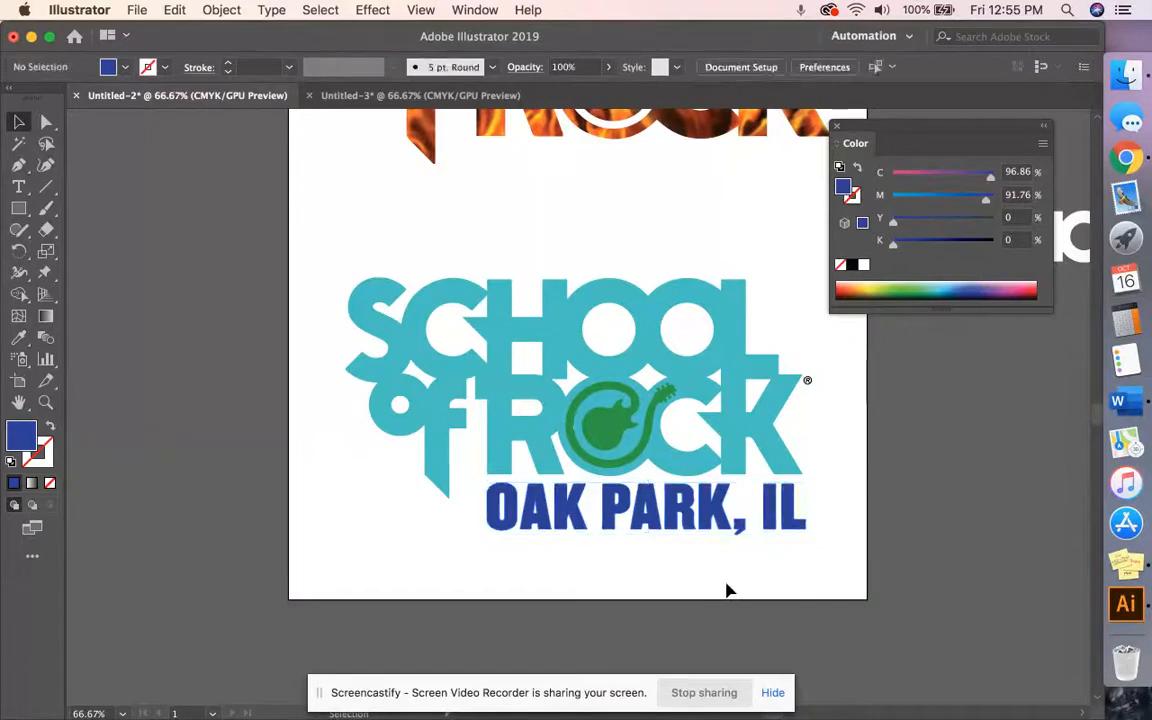
# Step: Add a black stroke to the green guitar shape and to the turquoise SCHOOL OF ROCK lettering
pyautogui.press('super+plus')
pyautogui.press('super+plus')
pyautogui.scroll(-3, 702, 609)
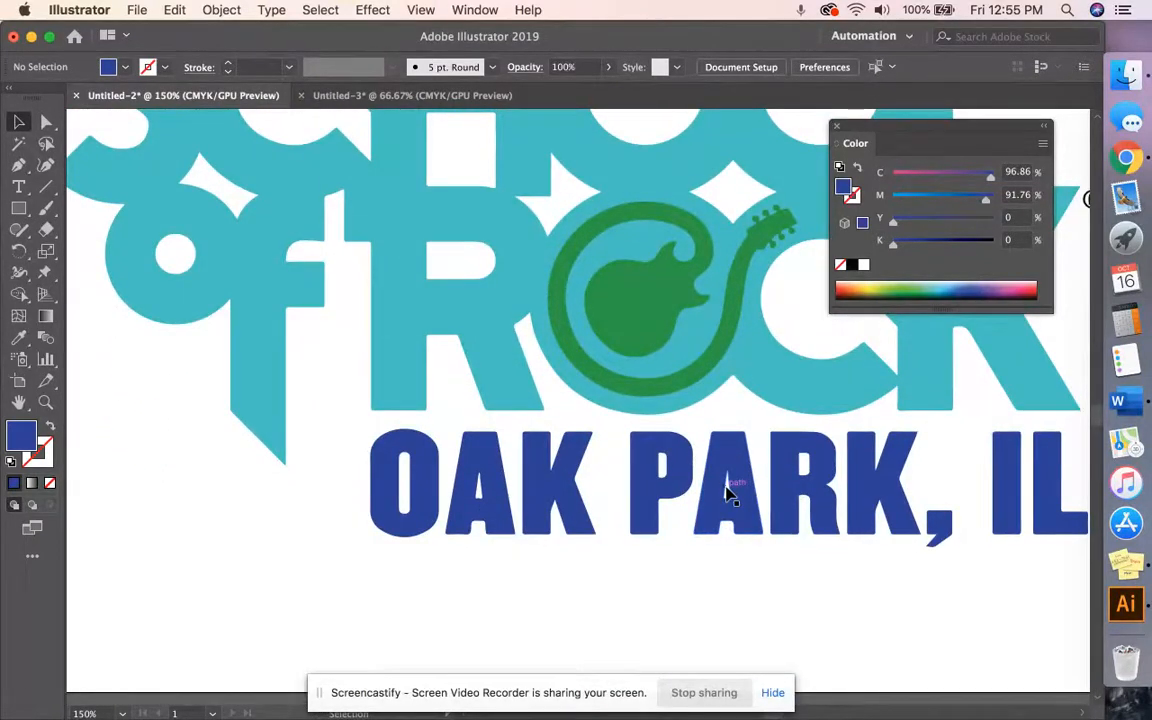
pyautogui.click(597, 280)
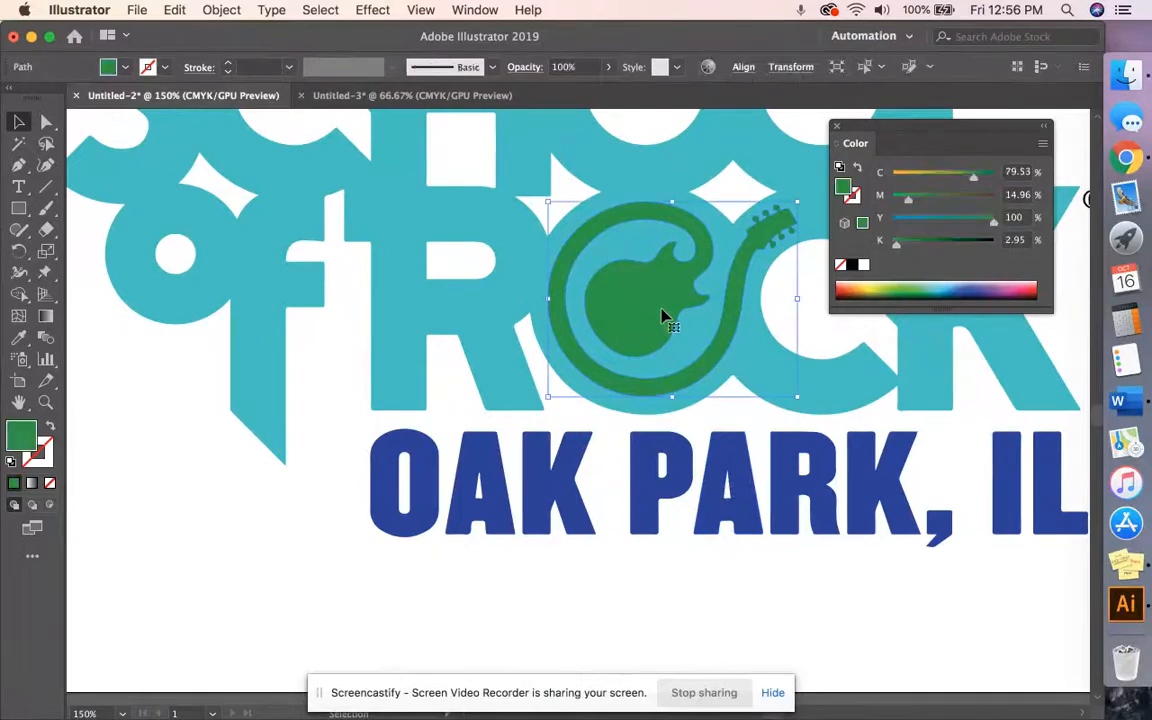
pyautogui.click(47, 458)
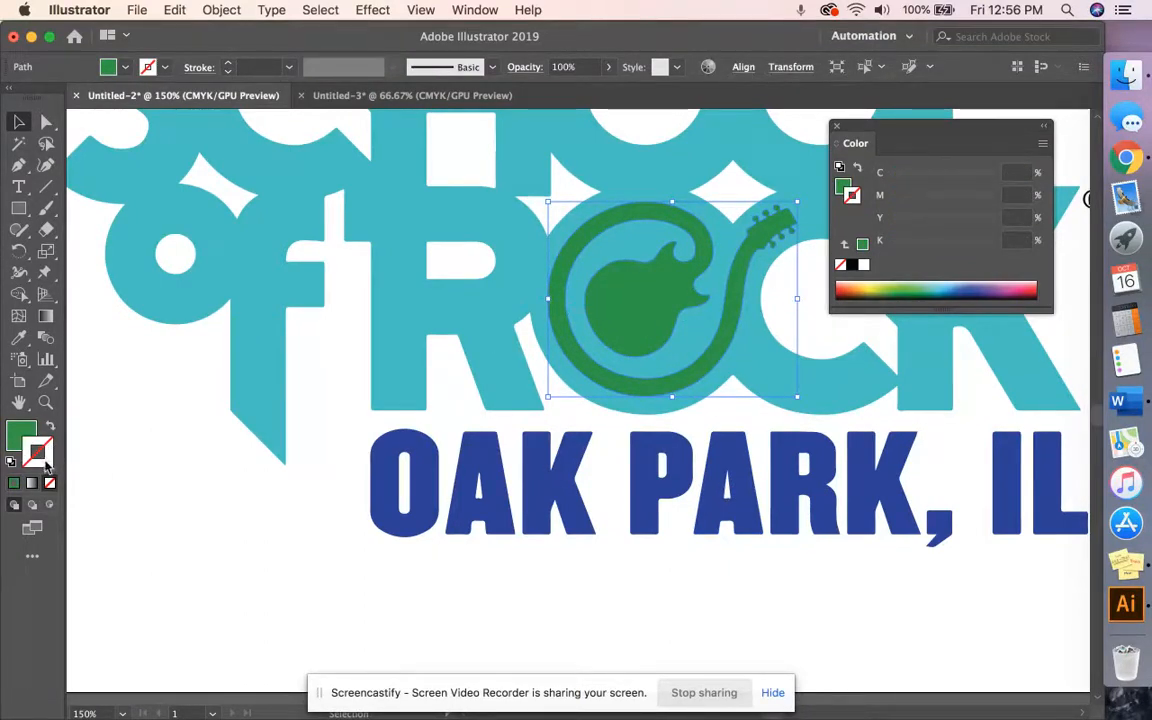
pyautogui.click(852, 266)
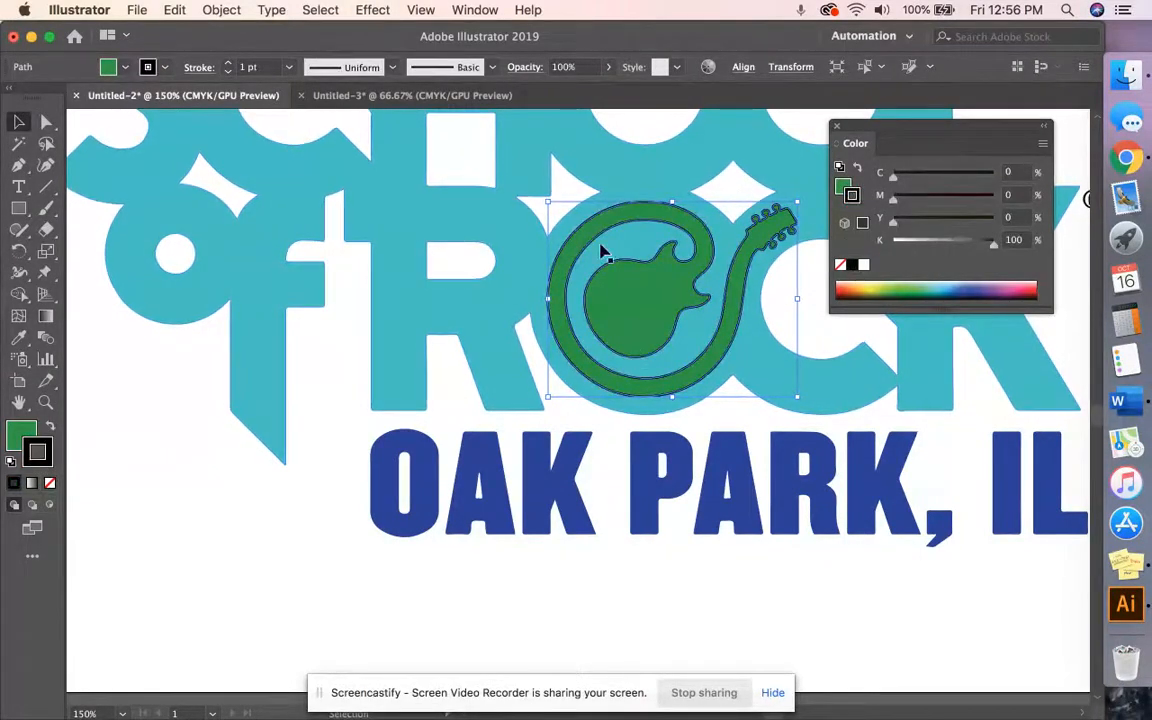
pyautogui.click(481, 216)
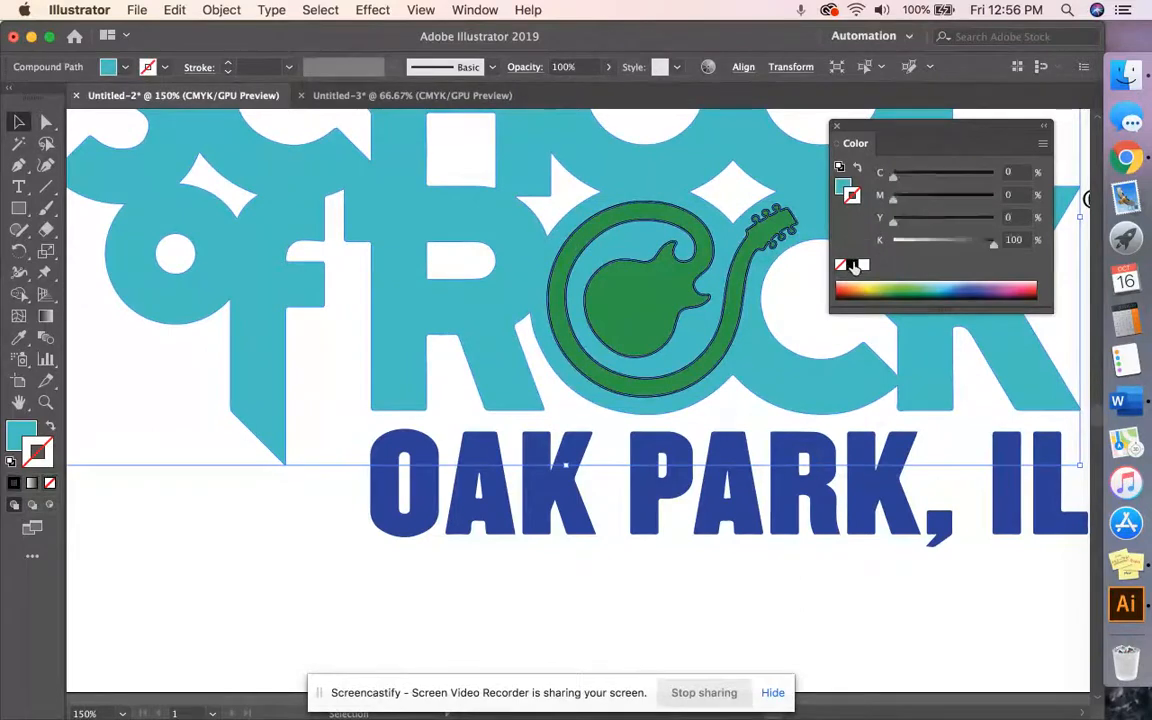
# Step: Give the blue OAK PARK, IL letters a black stroke and set its weight to 2 pt
pyautogui.moveTo(315, 522); pyautogui.dragTo(1075, 545)
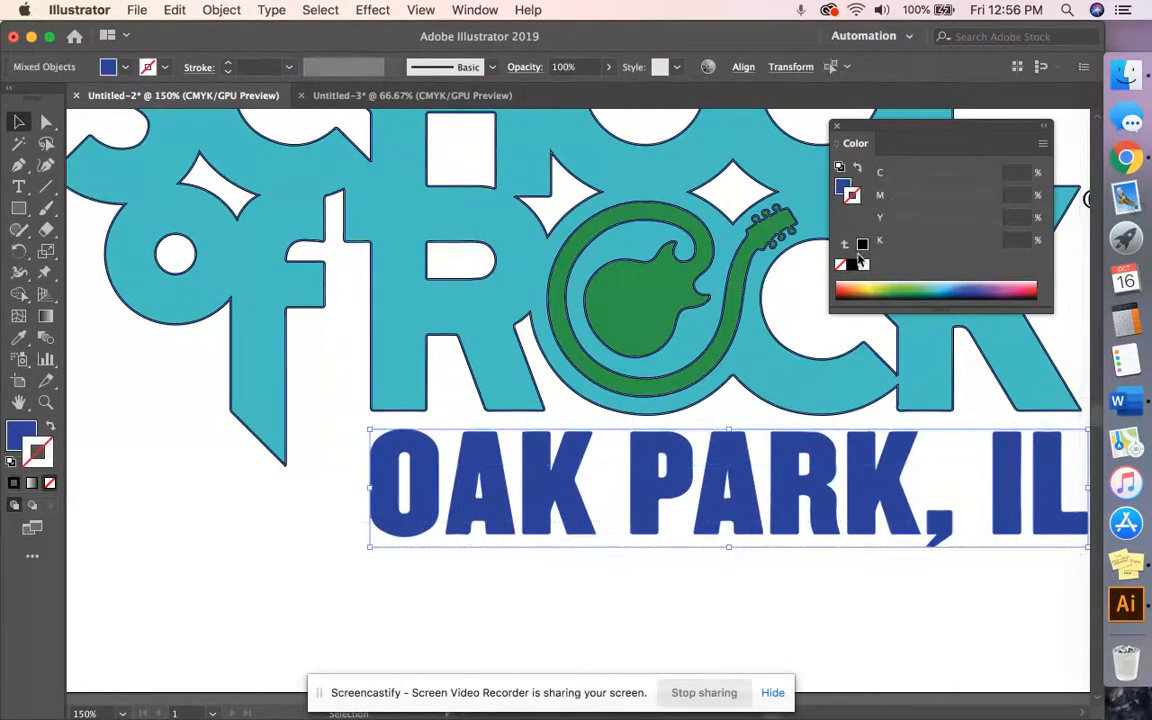
pyautogui.click(862, 246)
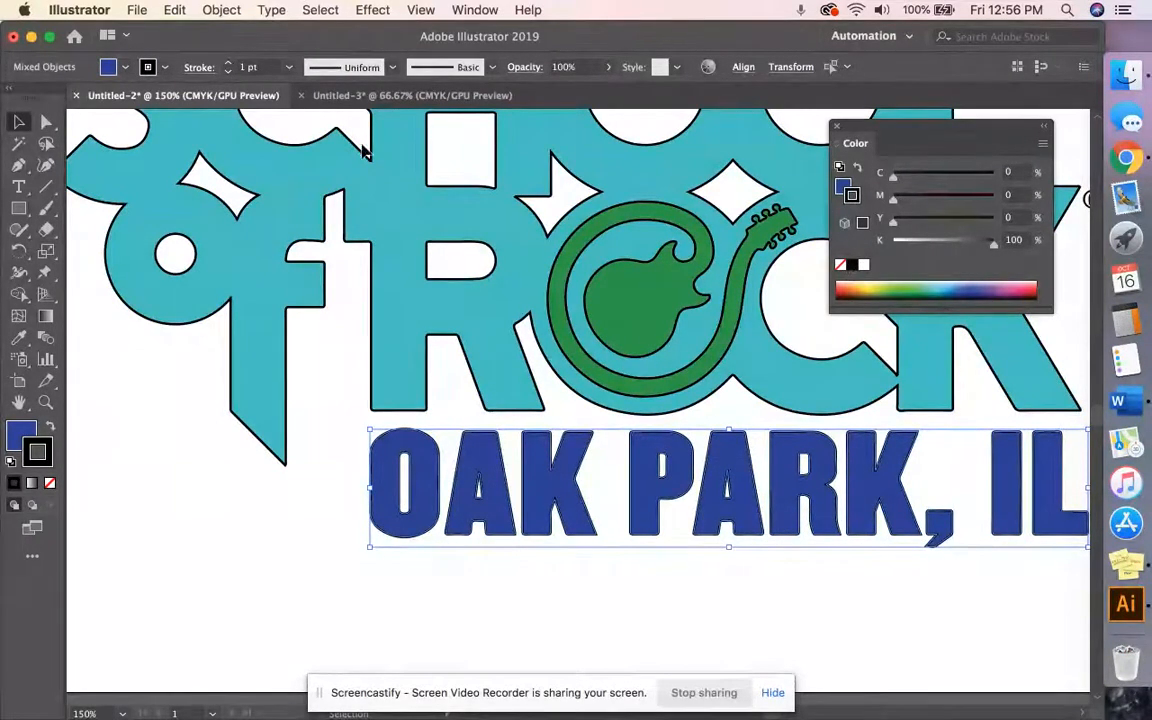
pyautogui.click(230, 66)
pyautogui.click(230, 66)
pyautogui.click(230, 66)
pyautogui.click(230, 66)
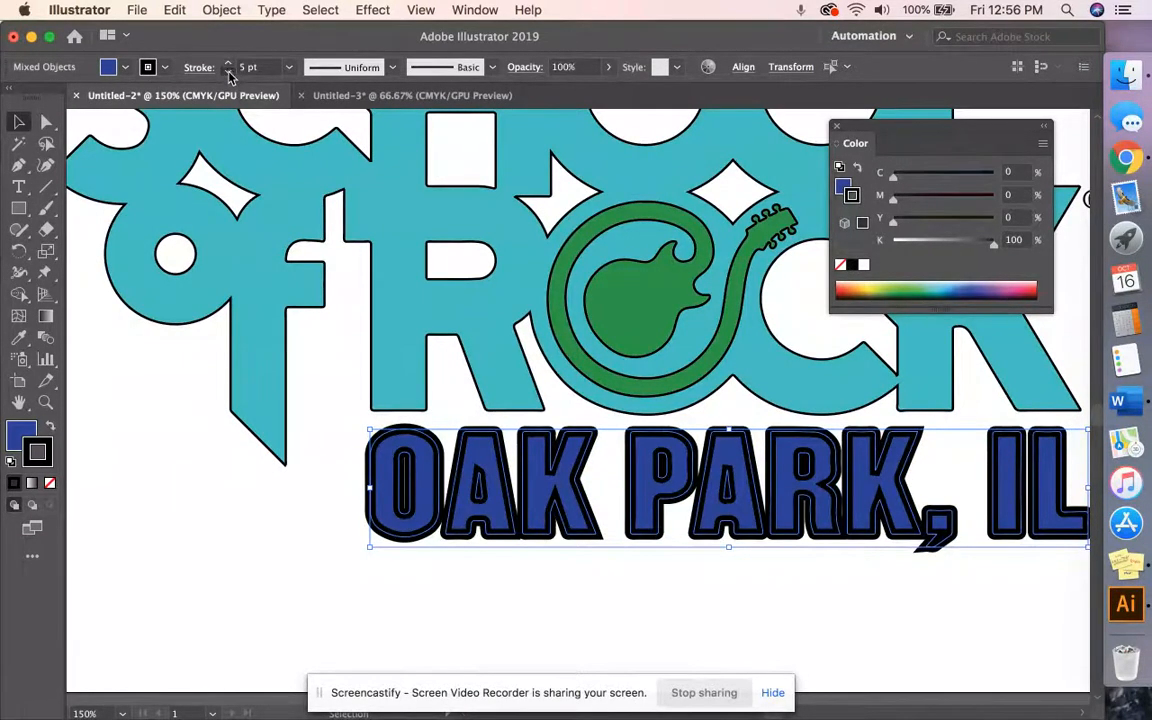
pyautogui.click(228, 71)
pyautogui.click(228, 71)
pyautogui.click(228, 71)
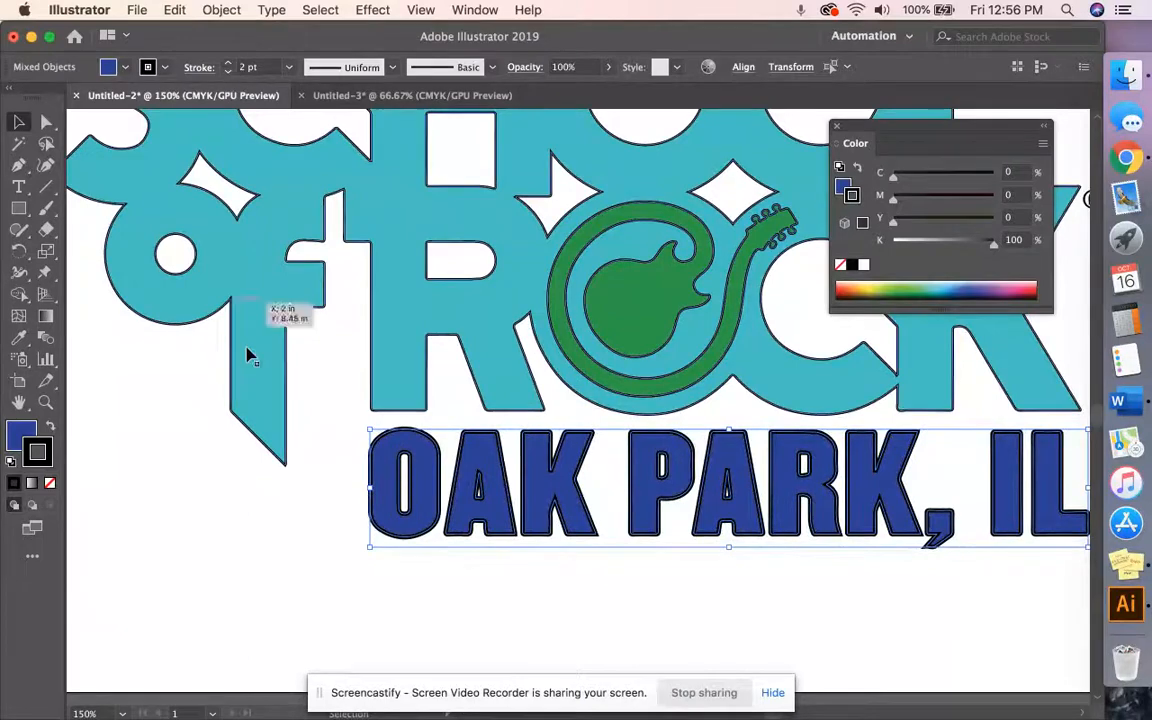
# Step: Set the black stroke of the turquoise SCHOOL OF ROCK lettering to 3 pt and clear the selection
pyautogui.click(237, 314)
pyautogui.click(230, 66)
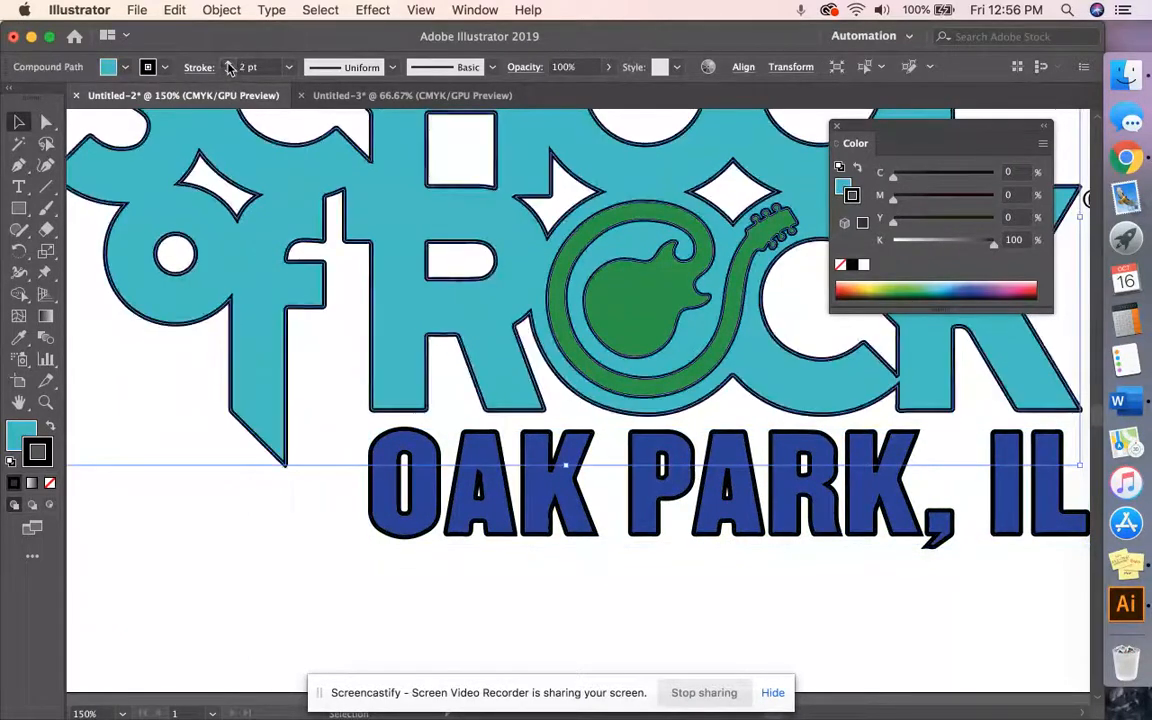
pyautogui.click(230, 66)
pyautogui.press('super+1')
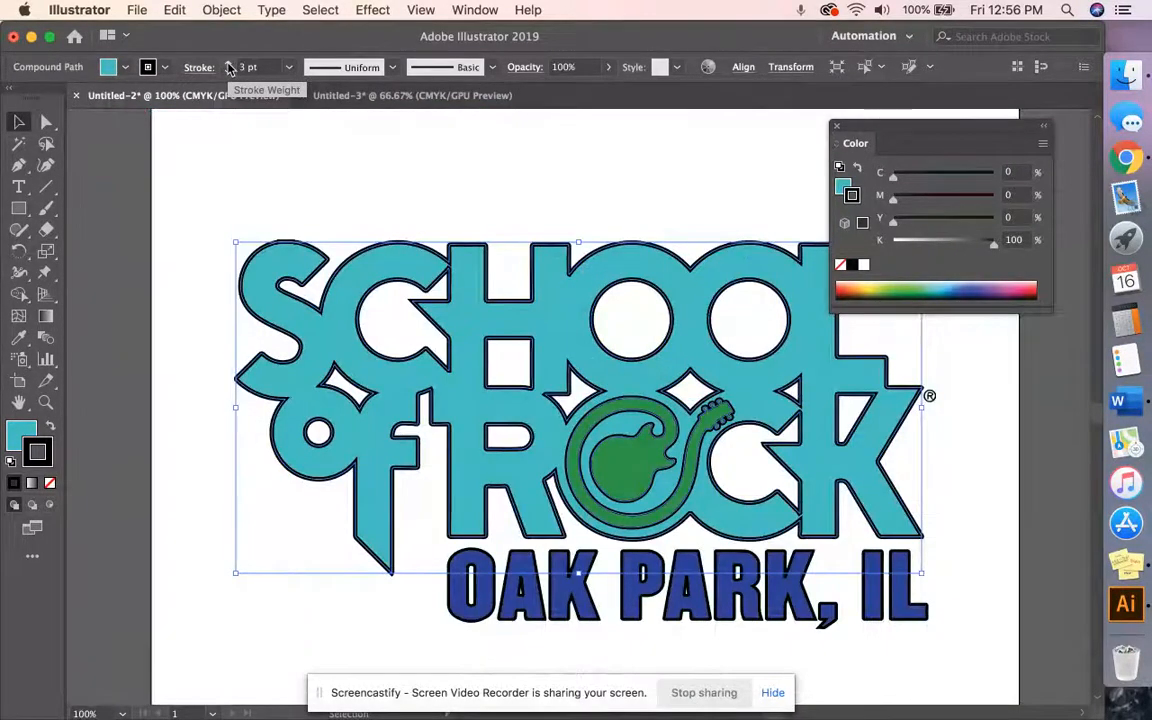
pyautogui.click(297, 189)
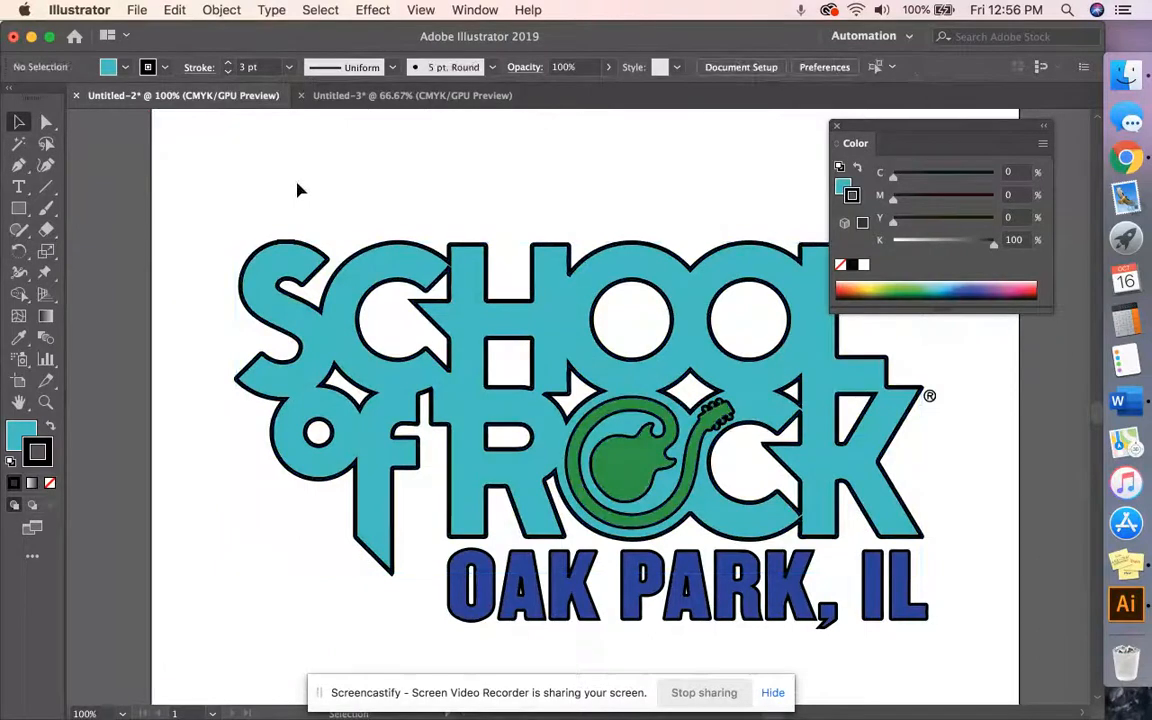